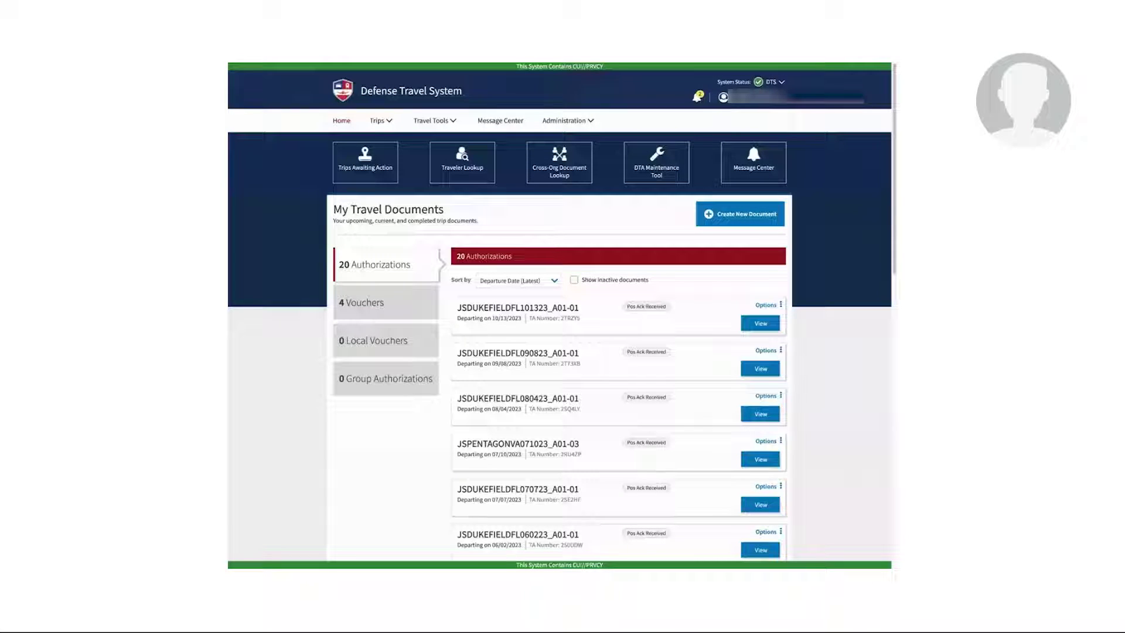
Start a new travel document without updating the profile, with a TDY to Duke Field, FL arriving 11/03/2023 and departing 11/05/2023
left_click(733, 222)
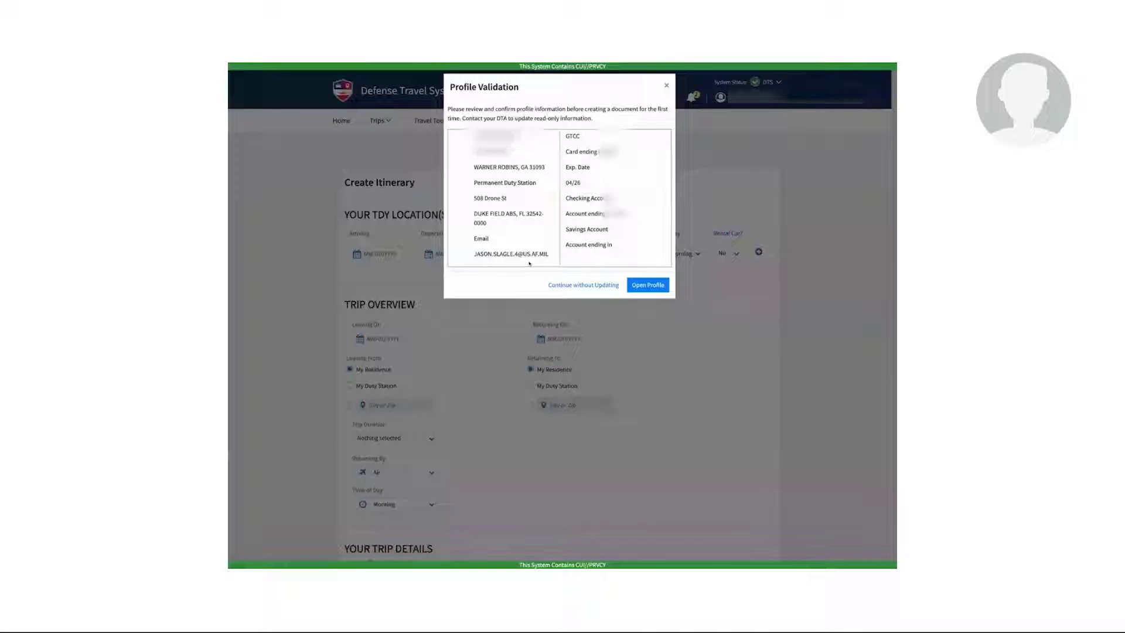
left_click(571, 286)
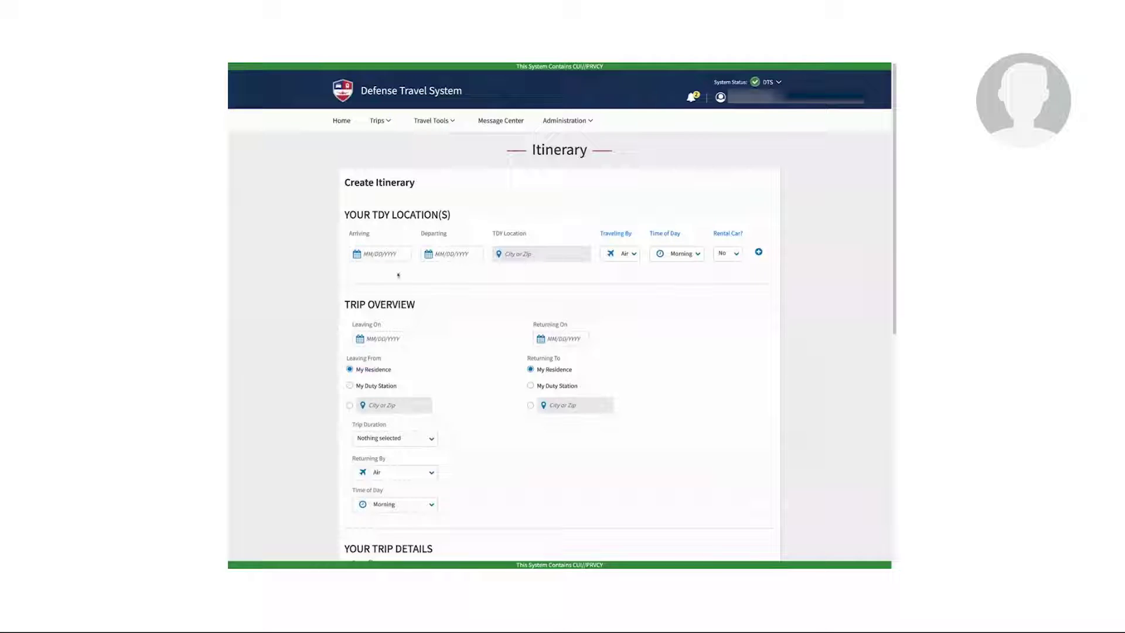
left_click(376, 256)
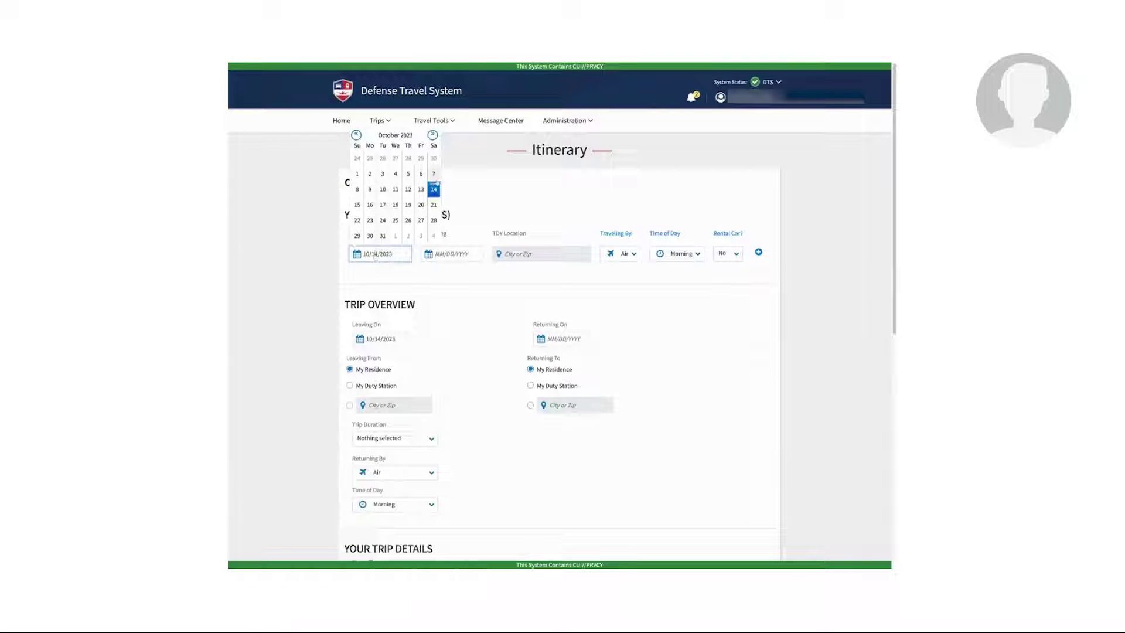
left_click(433, 136)
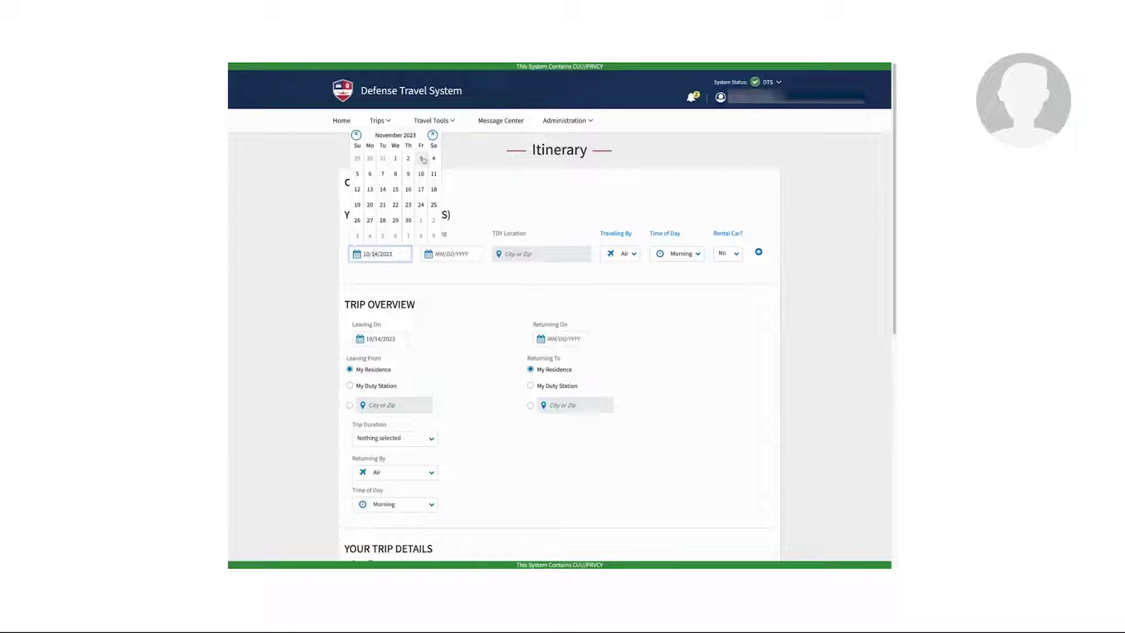
left_click(422, 158)
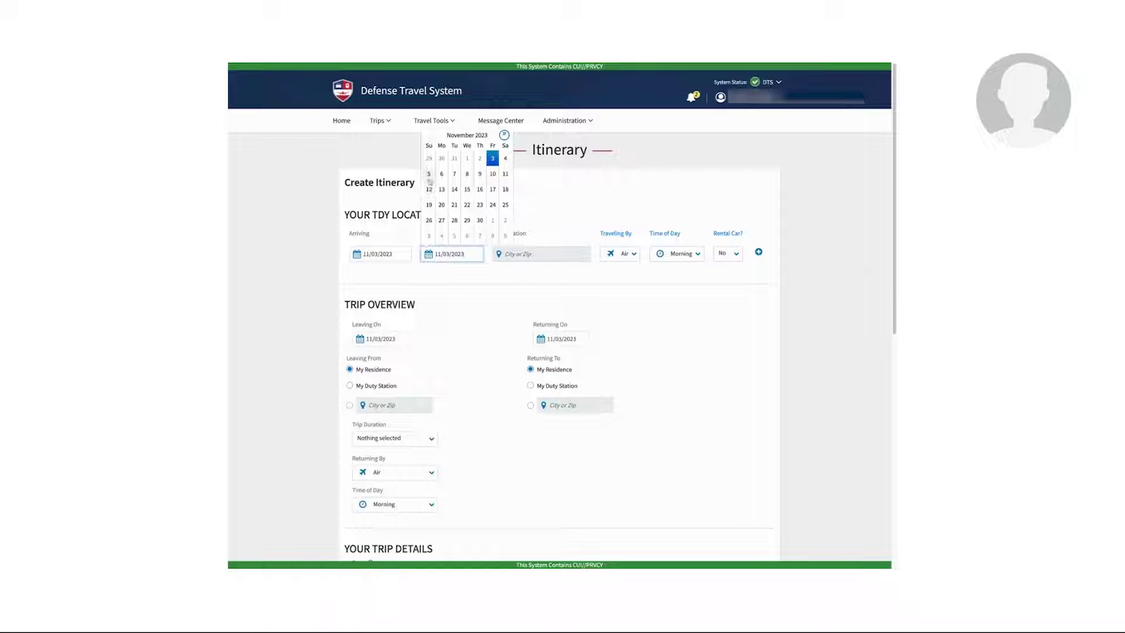
left_click(429, 177)
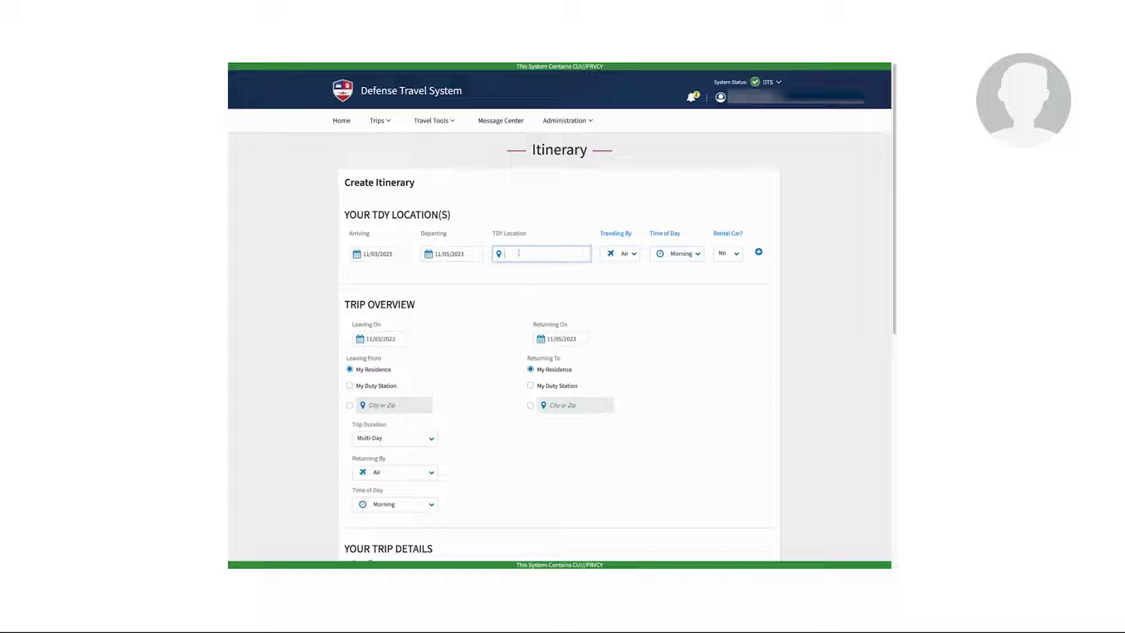
type("Duke Field")
left_click(526, 268)
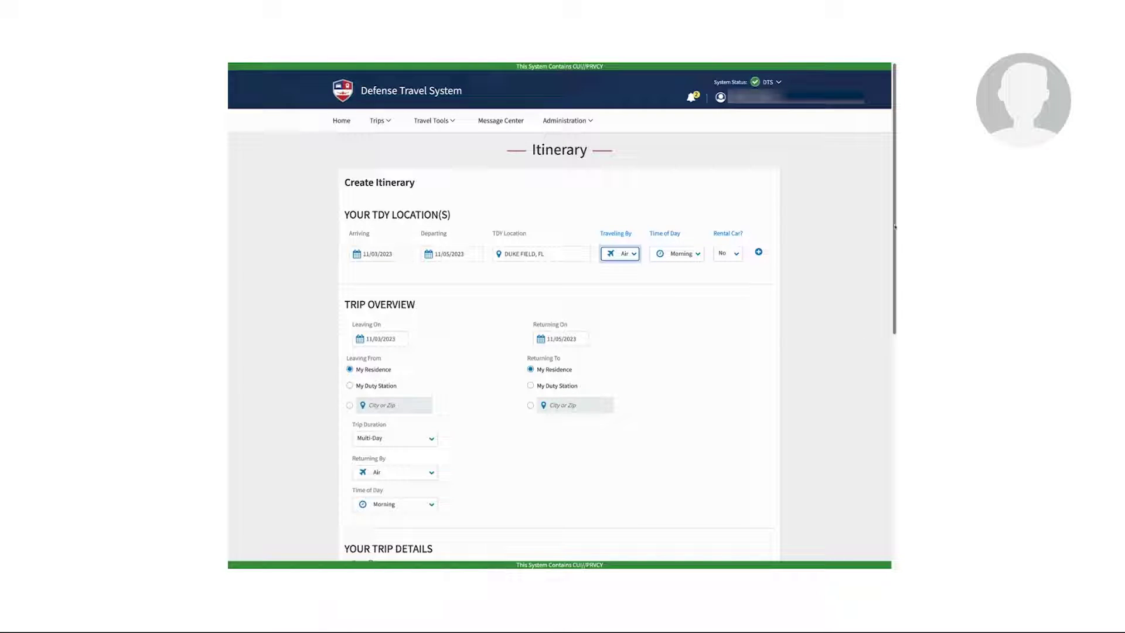
Set the trip purpose to Training, enter the description "IUT-R Travel", and continue from the itinerary
scroll(895, 228, "down", 2)
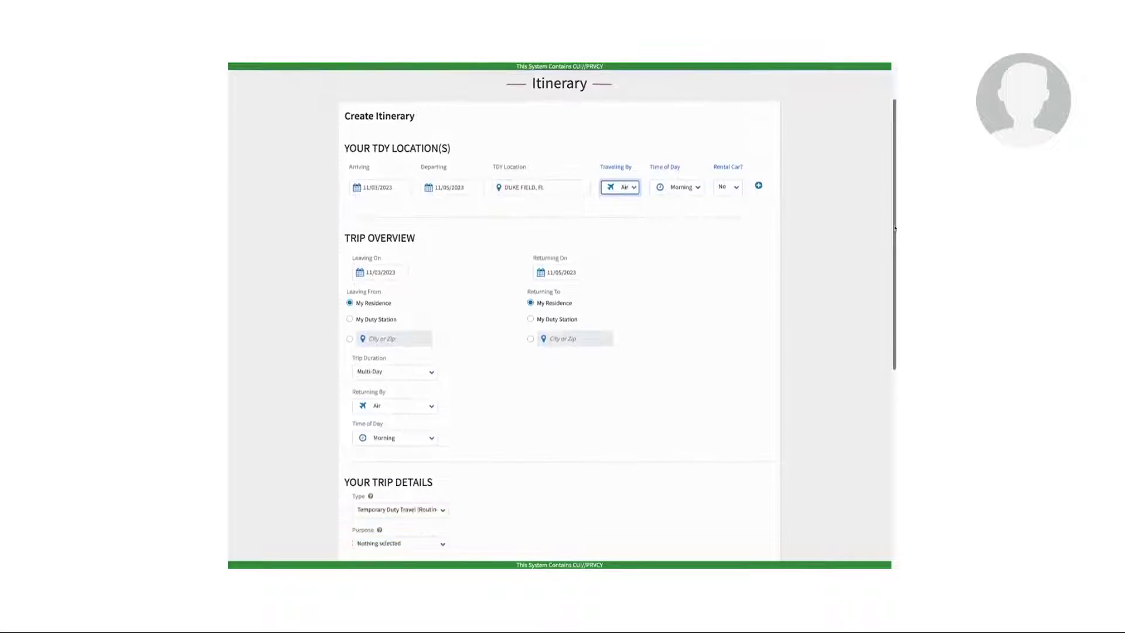
scroll(895, 228, "down", 2)
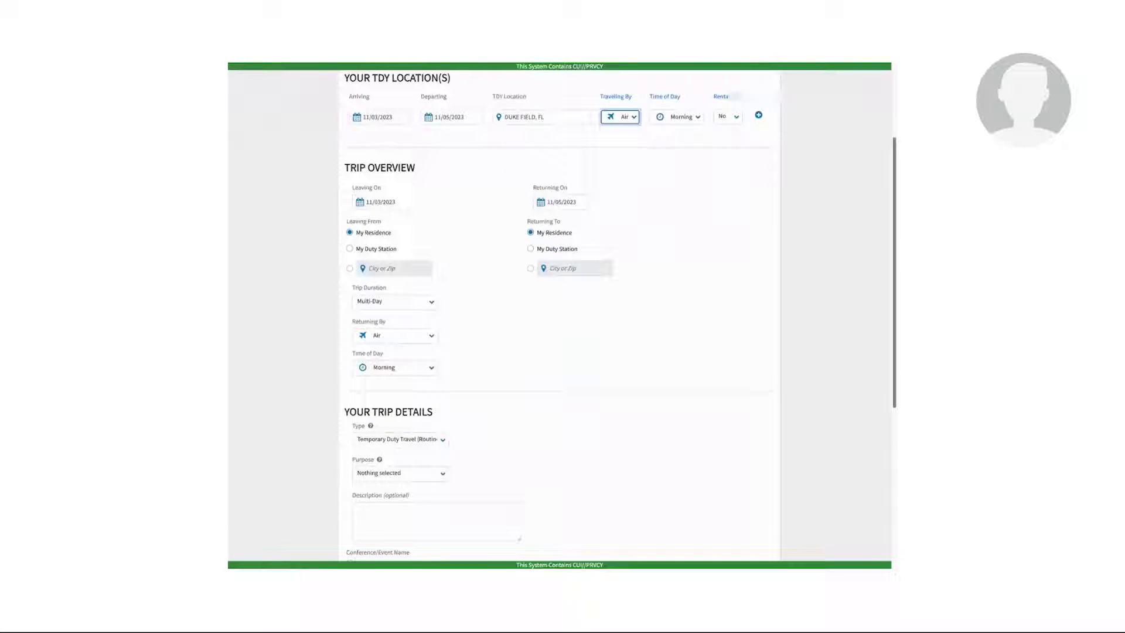
scroll(681, 273, "down", 3)
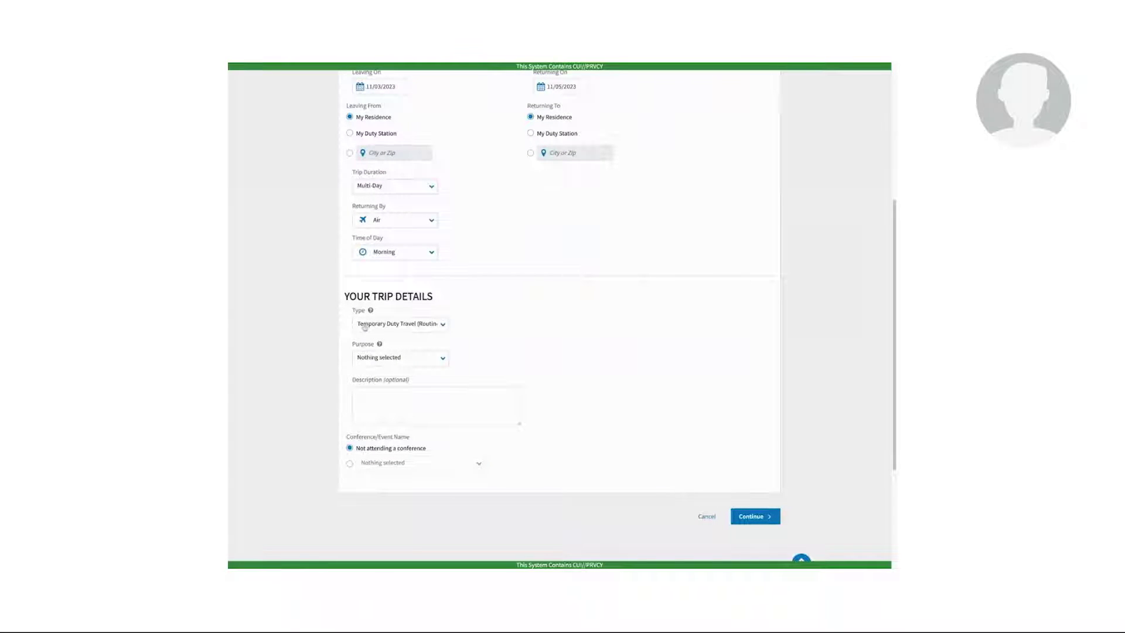
left_click(380, 359)
left_click(388, 441)
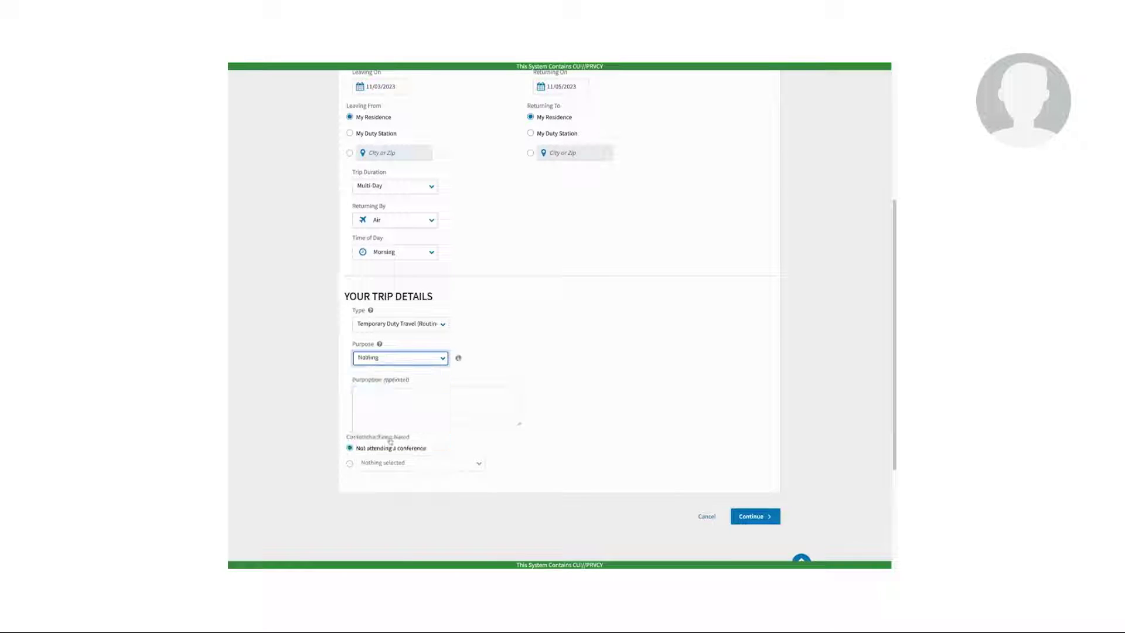
left_click(382, 402)
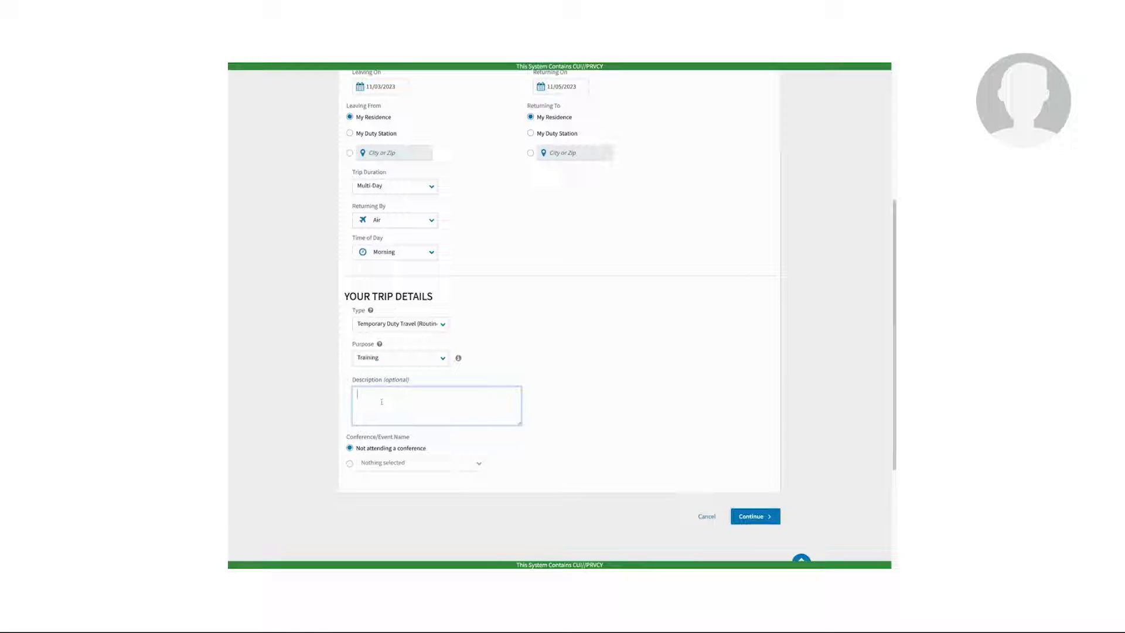
type("IUT")
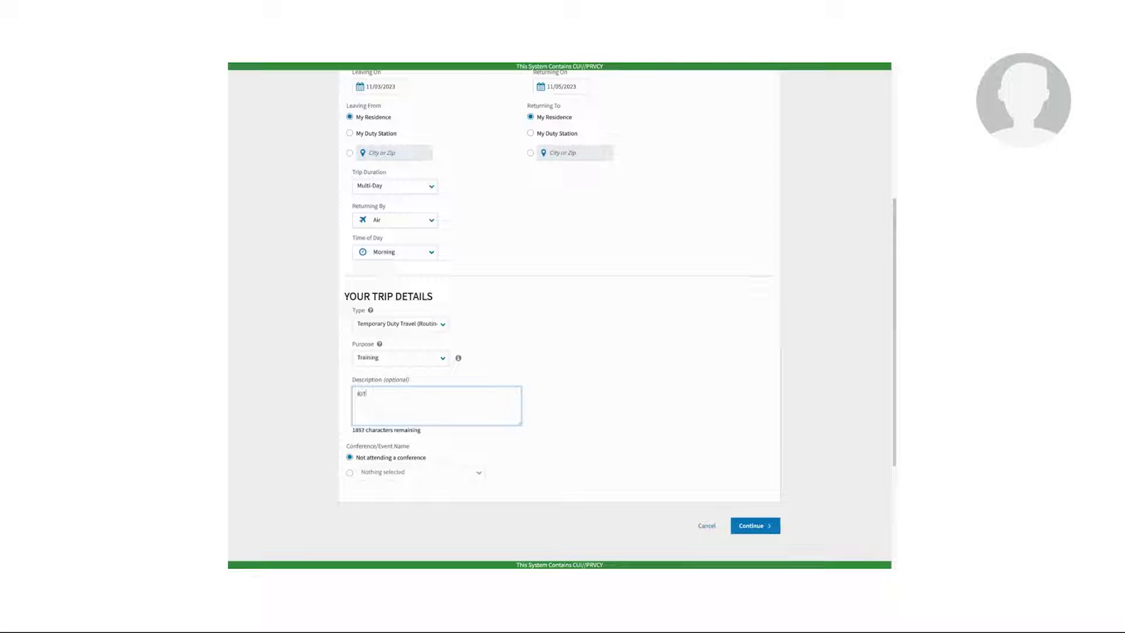
type("-R Travel")
left_click(758, 526)
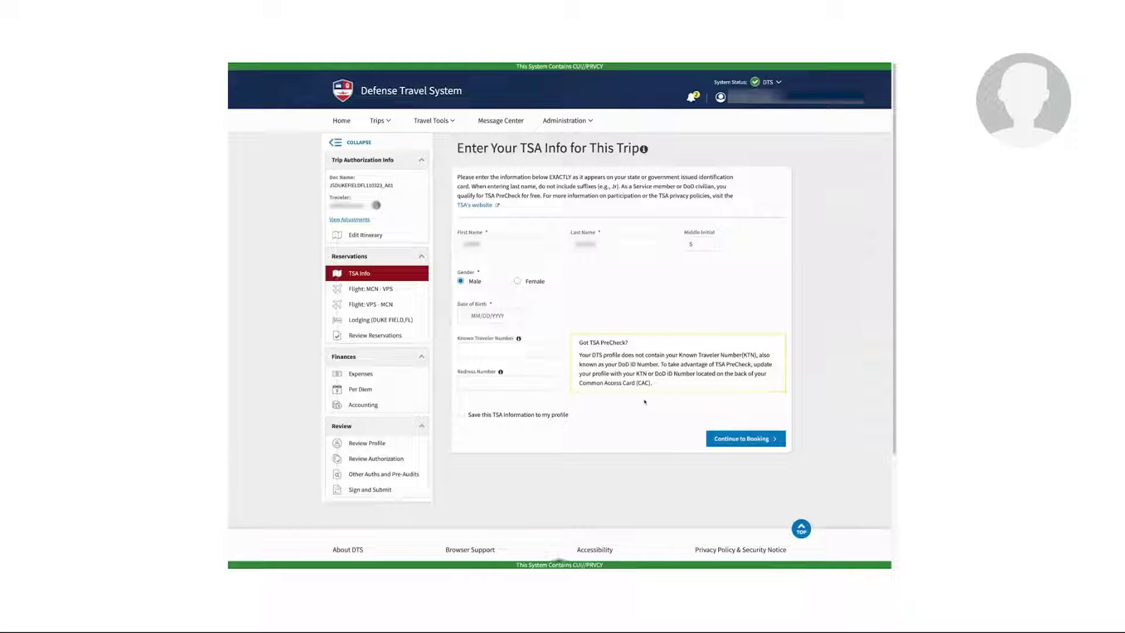
Edit the first day's per diem entry and extend the adjustment date range to 11/03/2023 - 11/05/2023
left_click(361, 390)
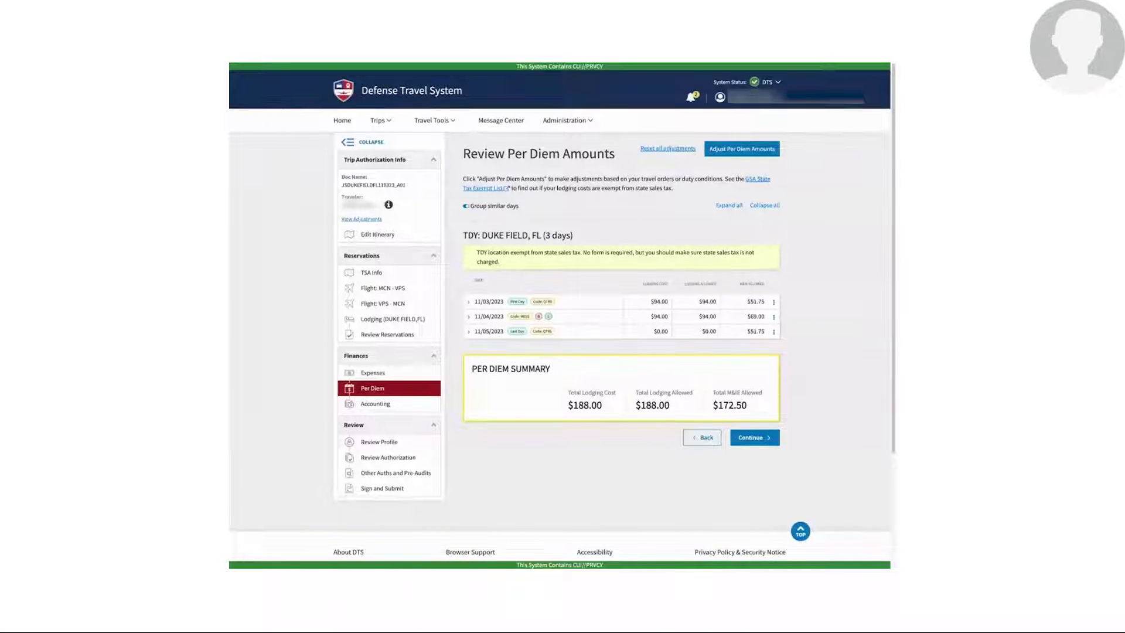
left_click(775, 303)
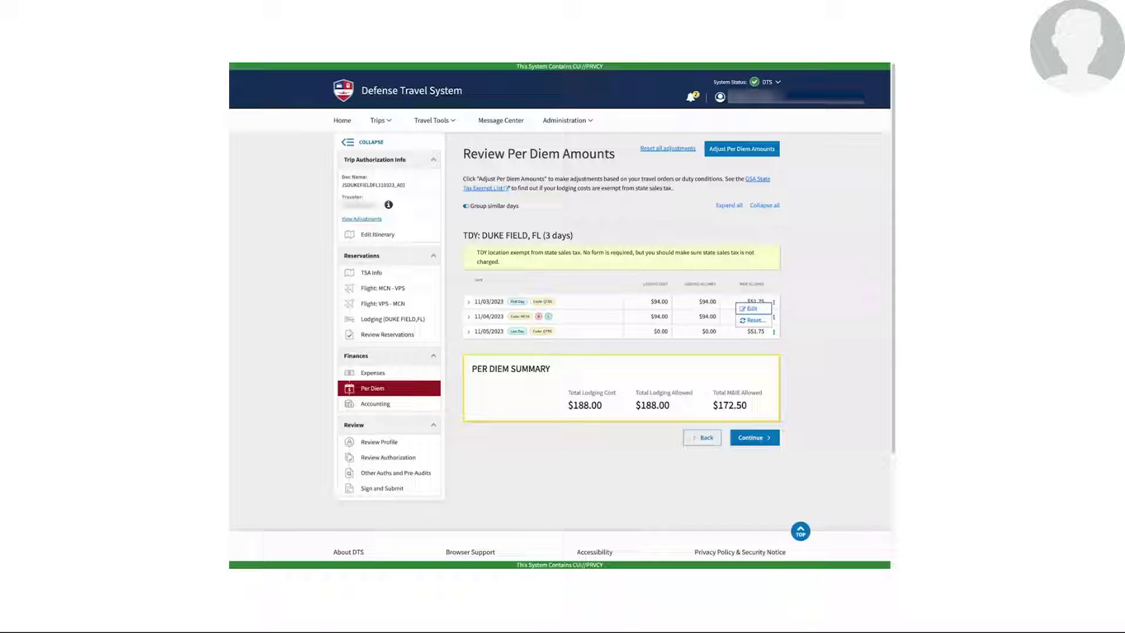
left_click(752, 309)
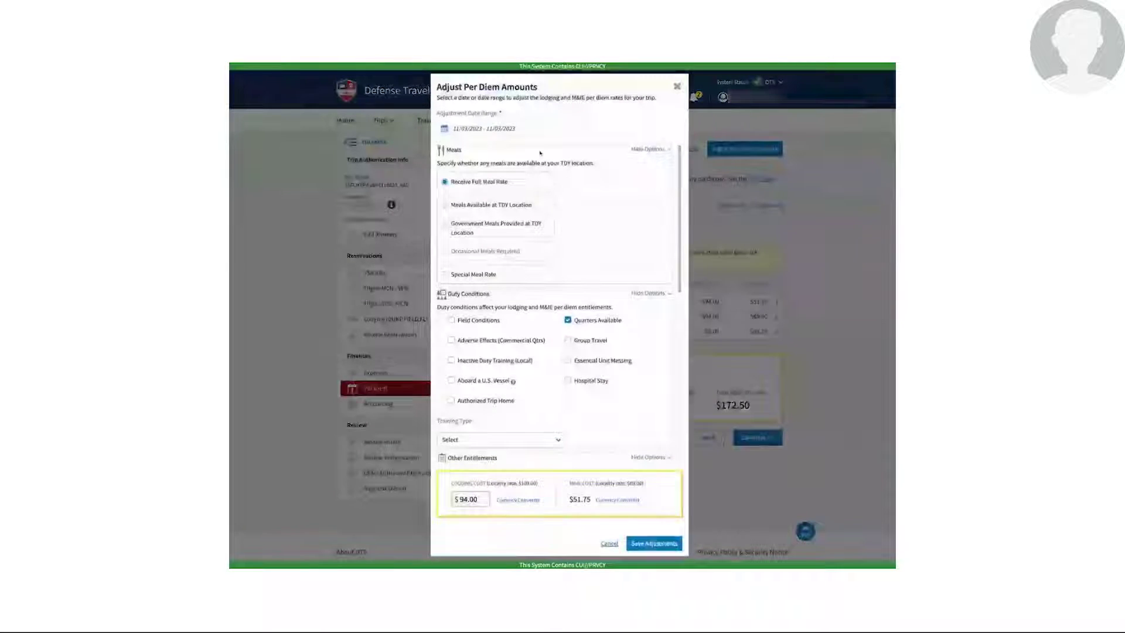
left_click(498, 129)
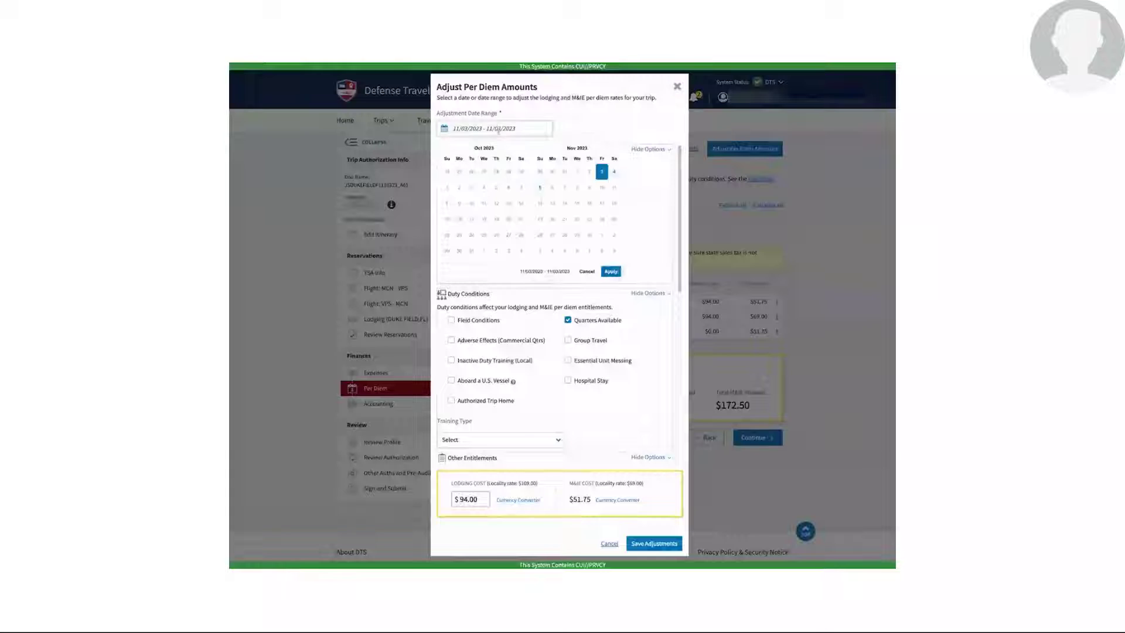
left_click(602, 173)
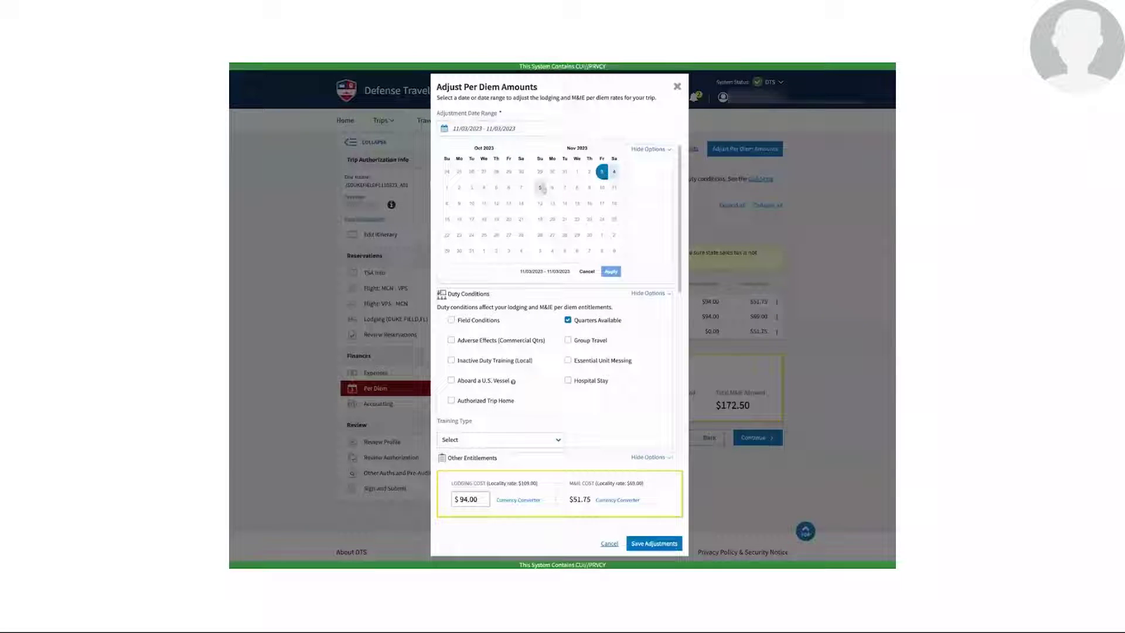
left_click(540, 187)
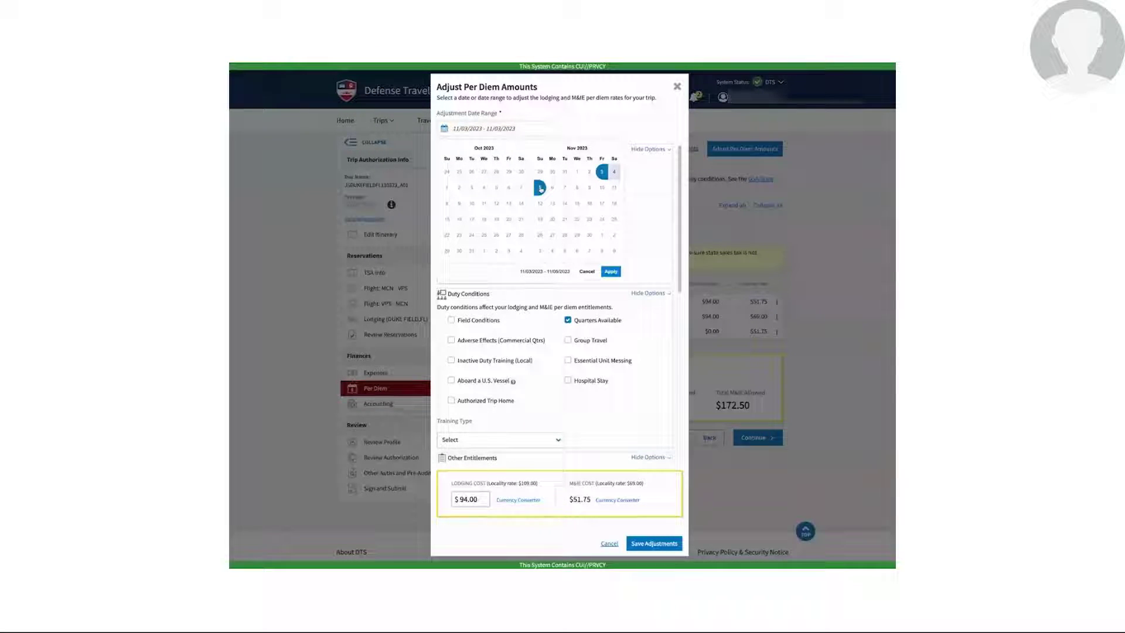
left_click(612, 272)
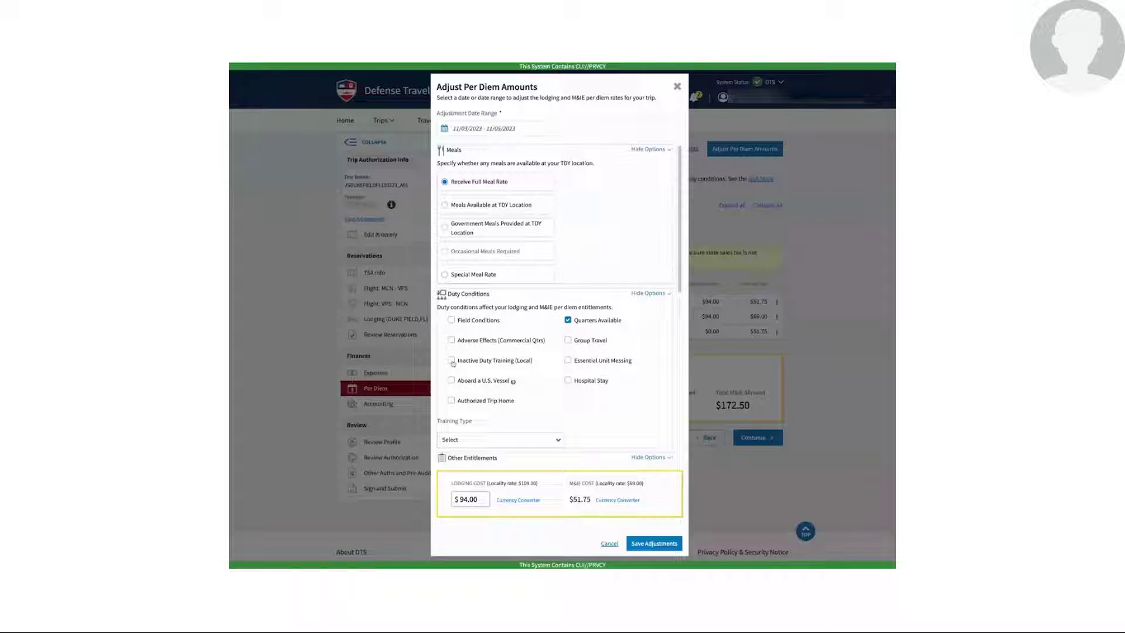
Mark Inactive Duty Training (Local), with training type "Inactive duty training to a non-local area" and Quarters and Meals available
left_click(452, 361)
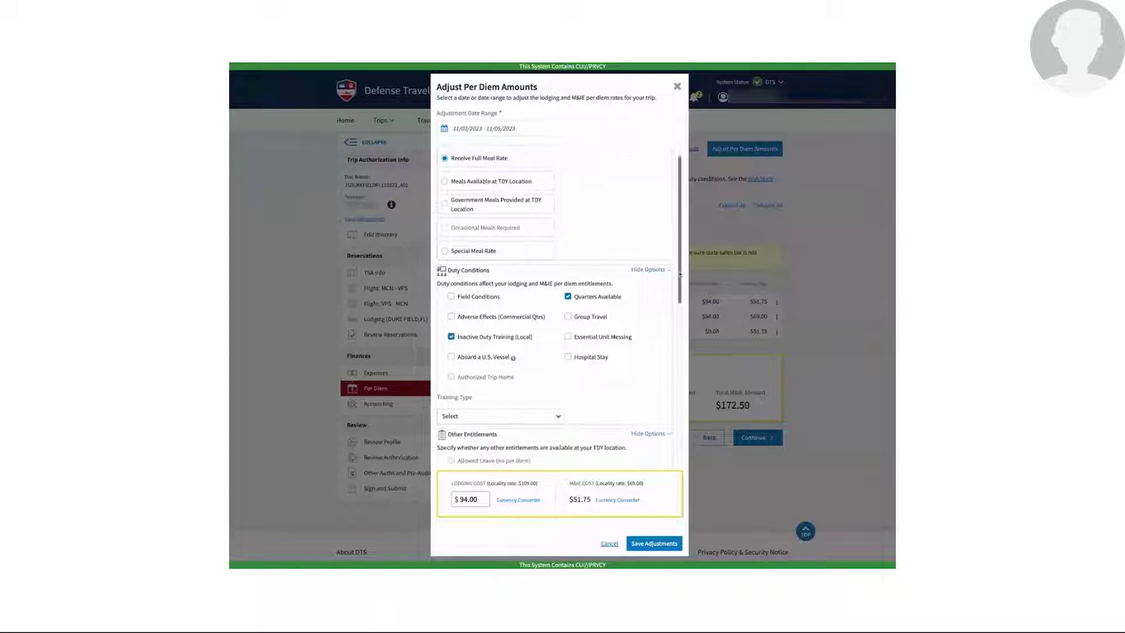
scroll(505, 417, "down", 1)
left_click(504, 410)
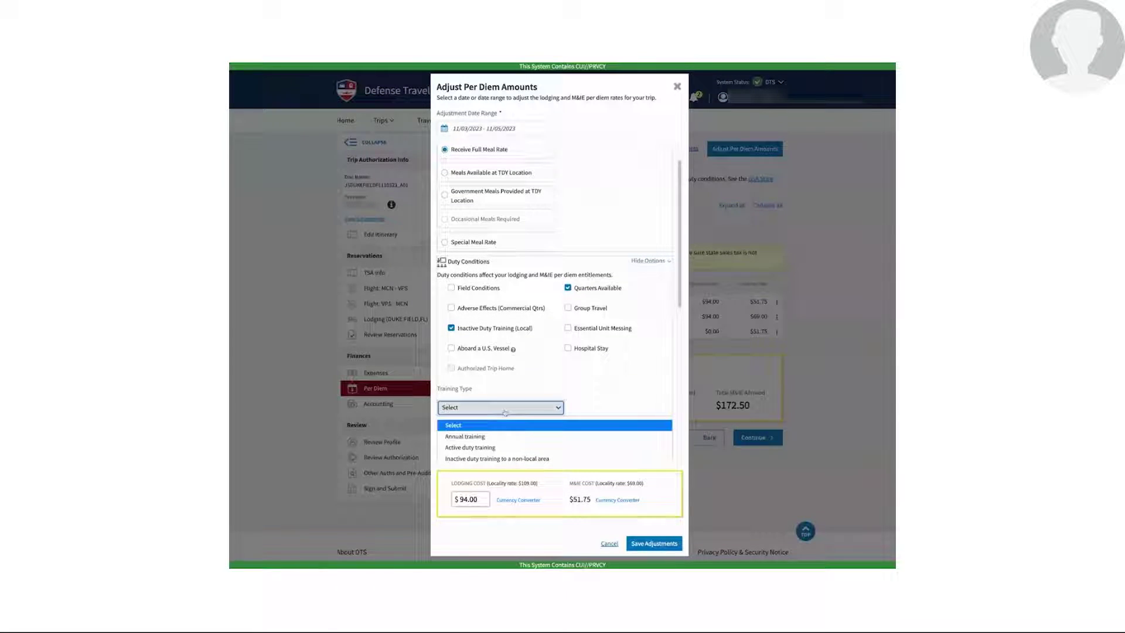
left_click(484, 459)
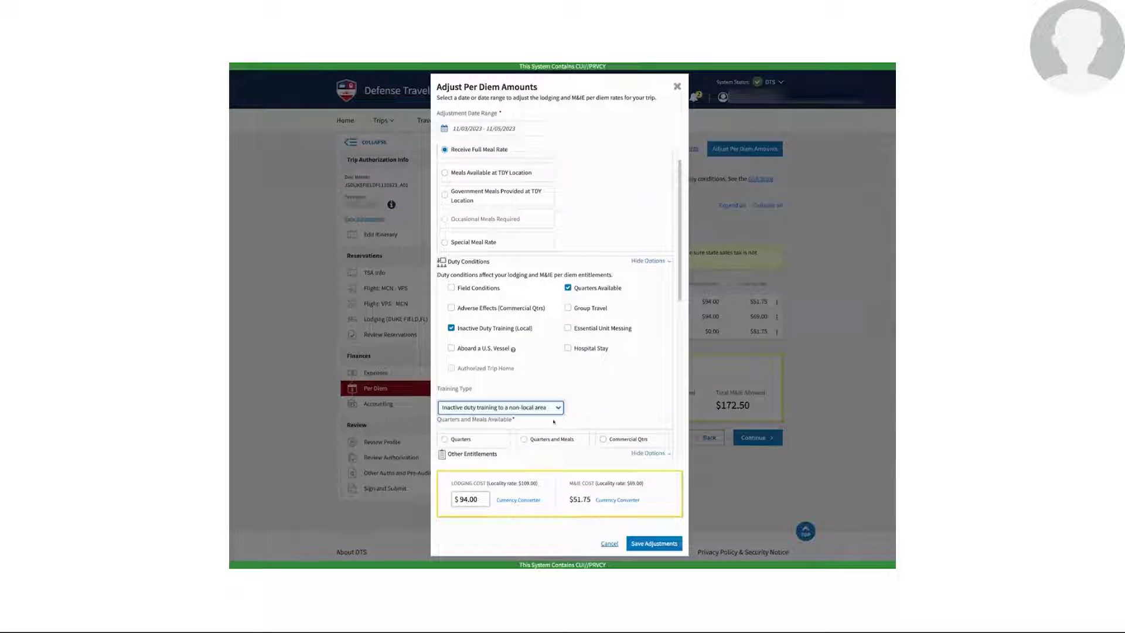
left_click(525, 441)
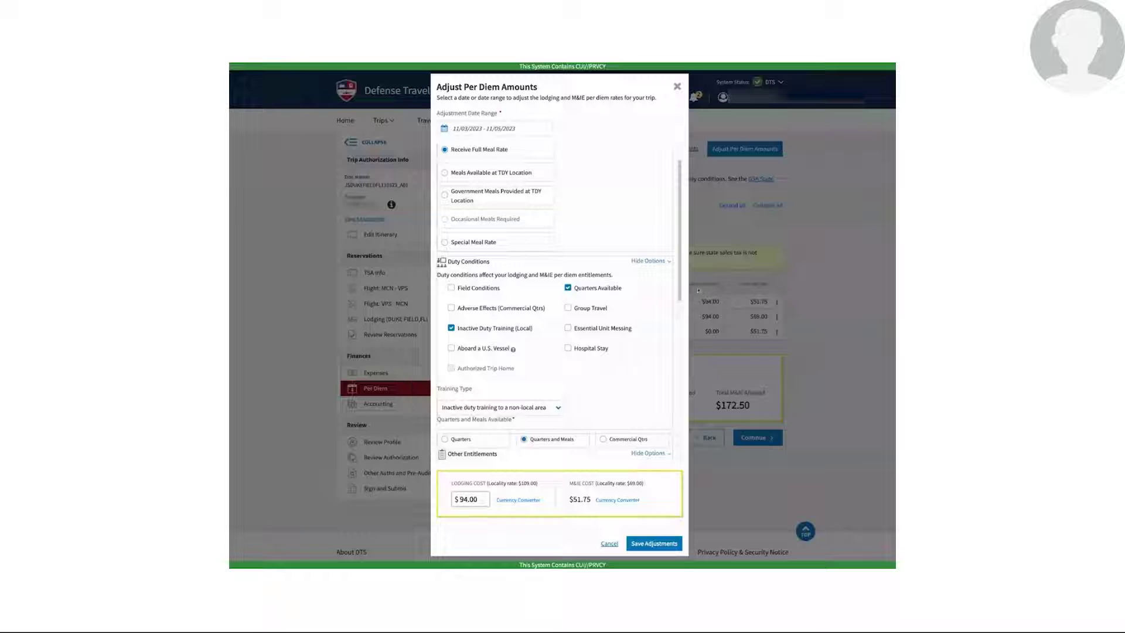
Set the lodging cost to $0 and save the per diem adjustments
double_click(485, 499)
type("0")
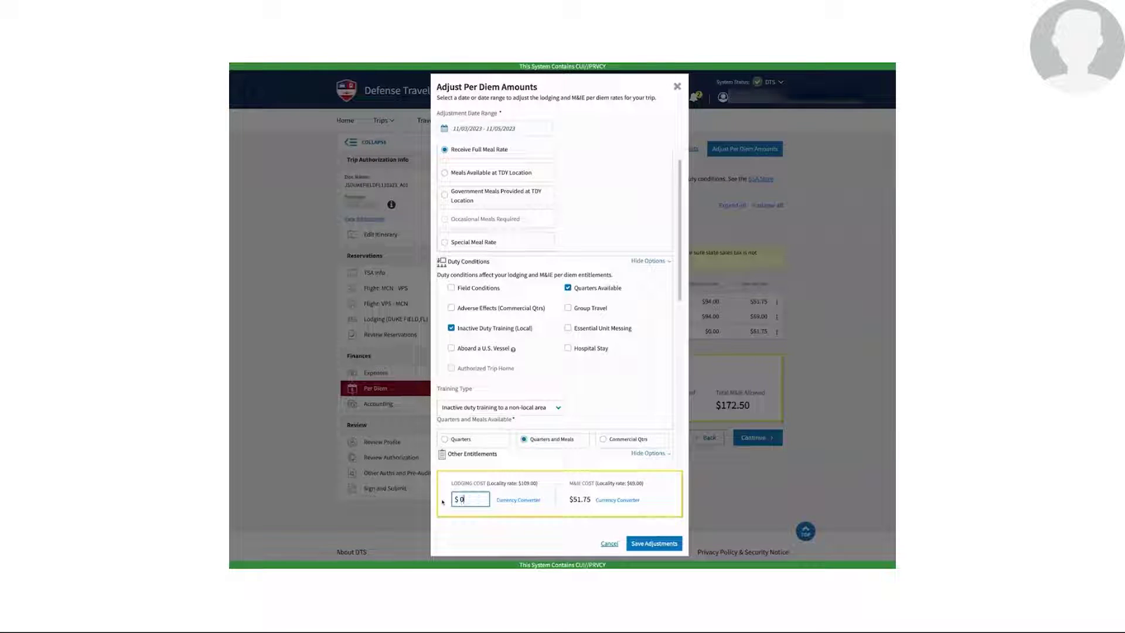
left_click(645, 545)
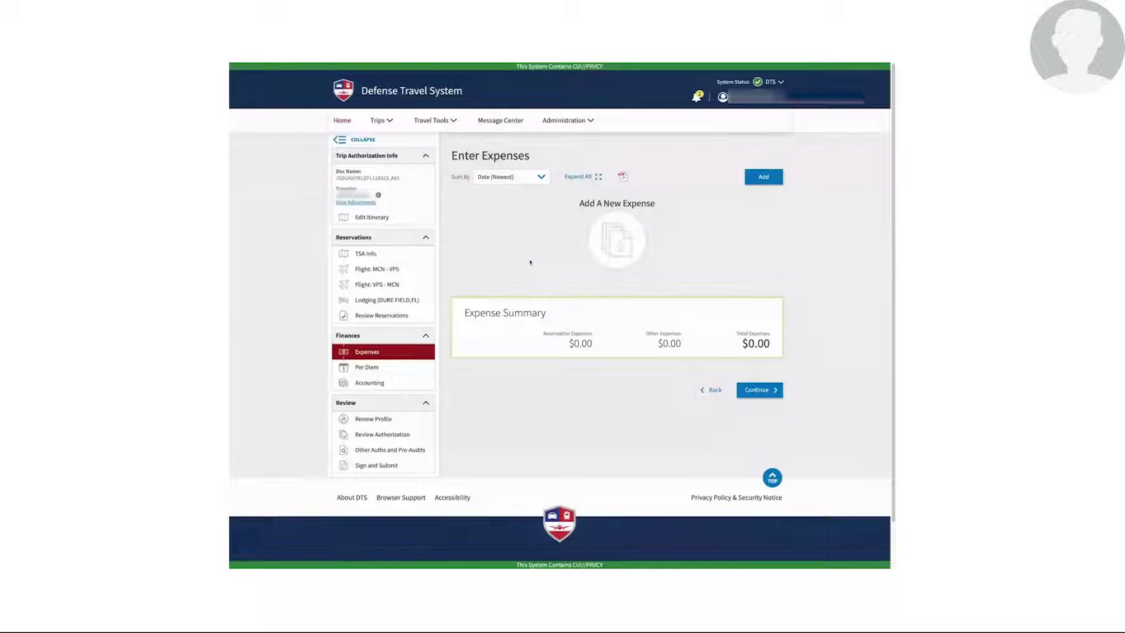
Open the Distance Calculator and choose Warner Robins, GA (ZIP code 31093) as the starting location
left_click(434, 121)
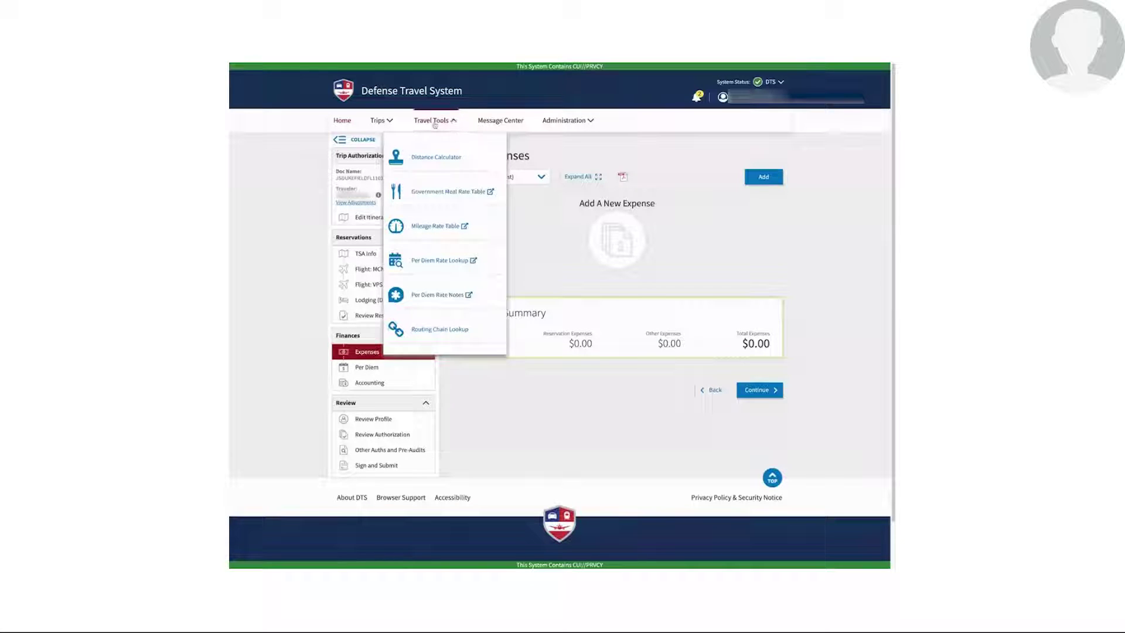
left_click(435, 158)
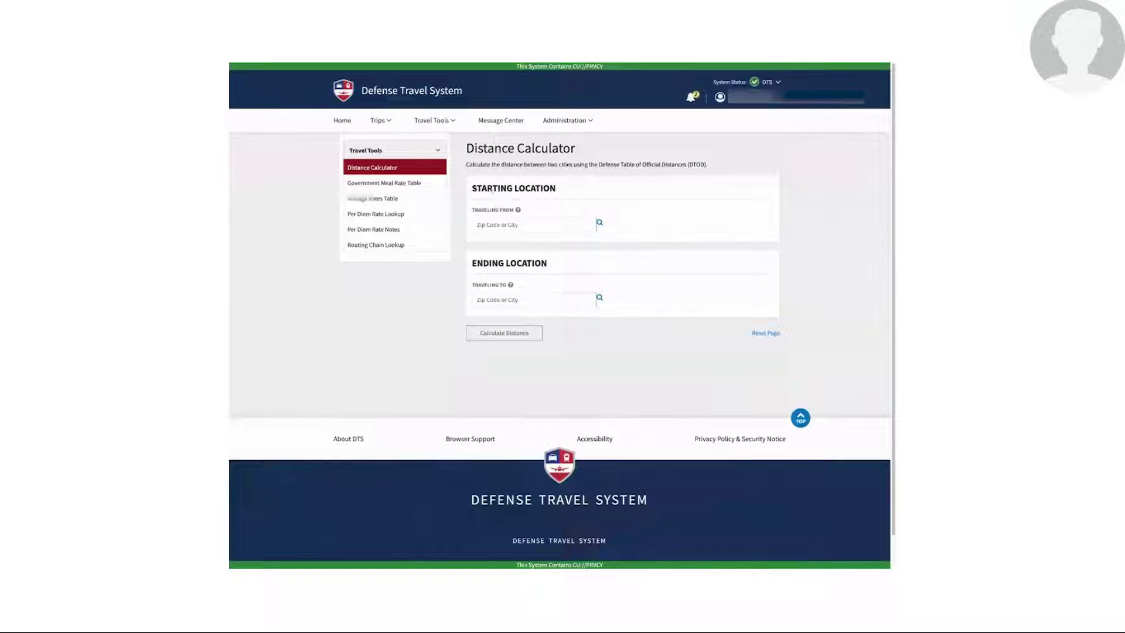
left_click(504, 224)
type("31093")
left_click(601, 224)
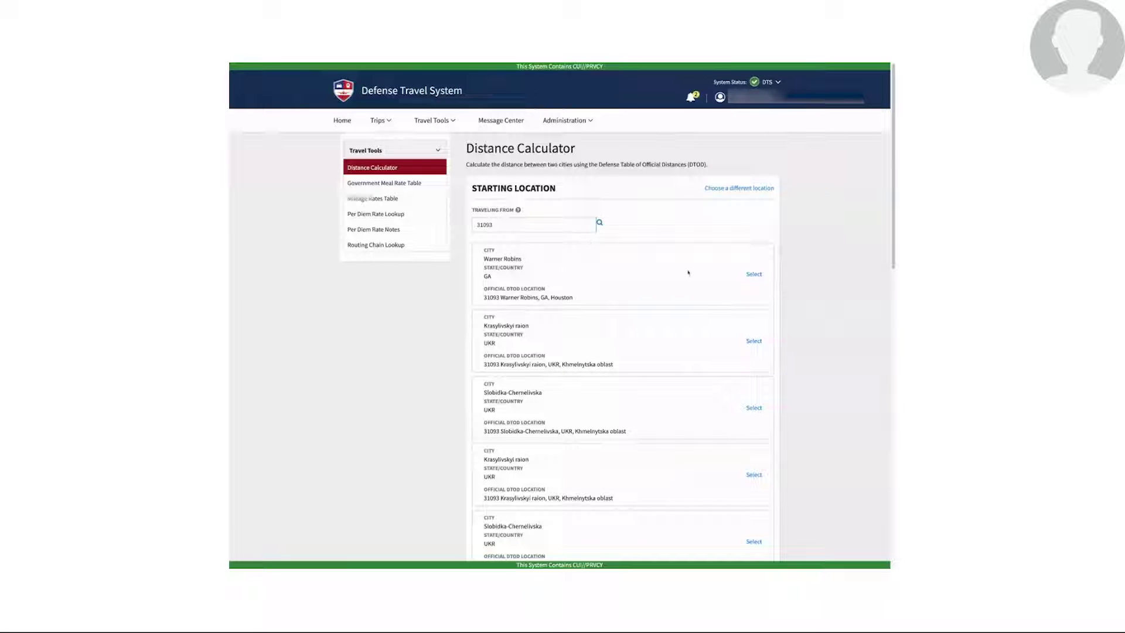
left_click(754, 275)
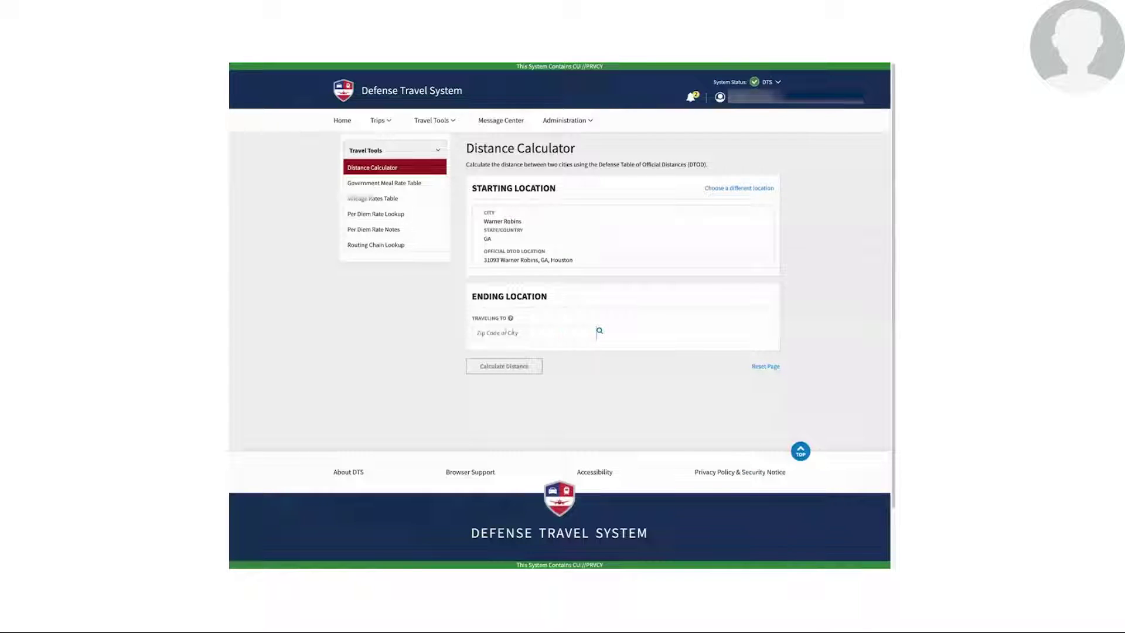
Choose Duke Field AFS, FL (ZIP code 32542) as the ending location and calculate the distance
left_click(595, 333)
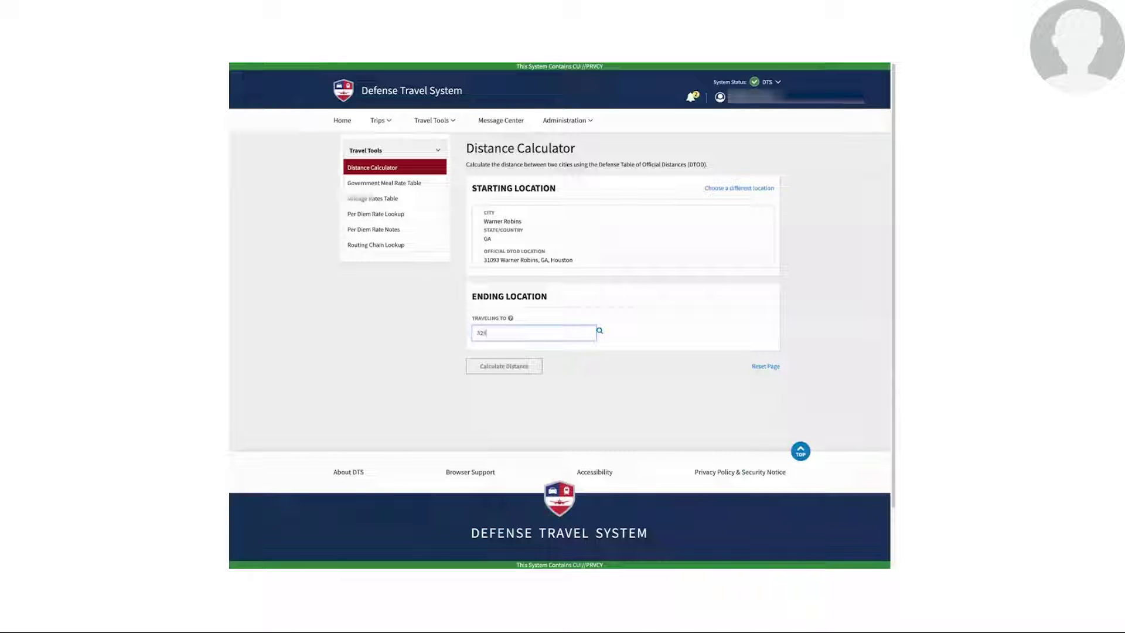
type("542")
left_click(599, 330)
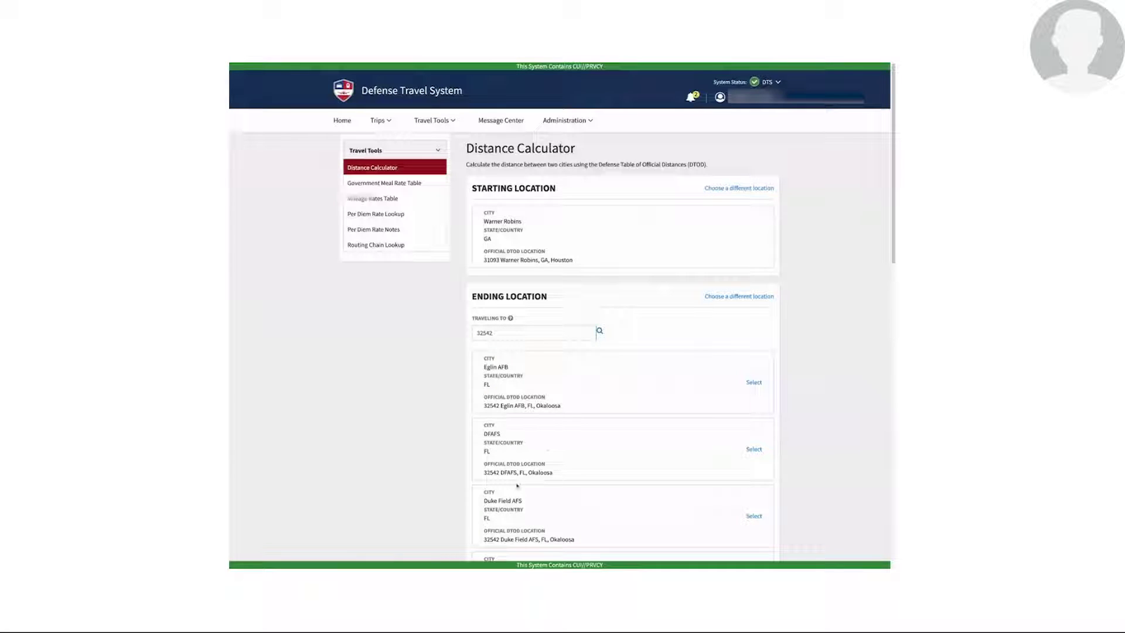
left_click(755, 516)
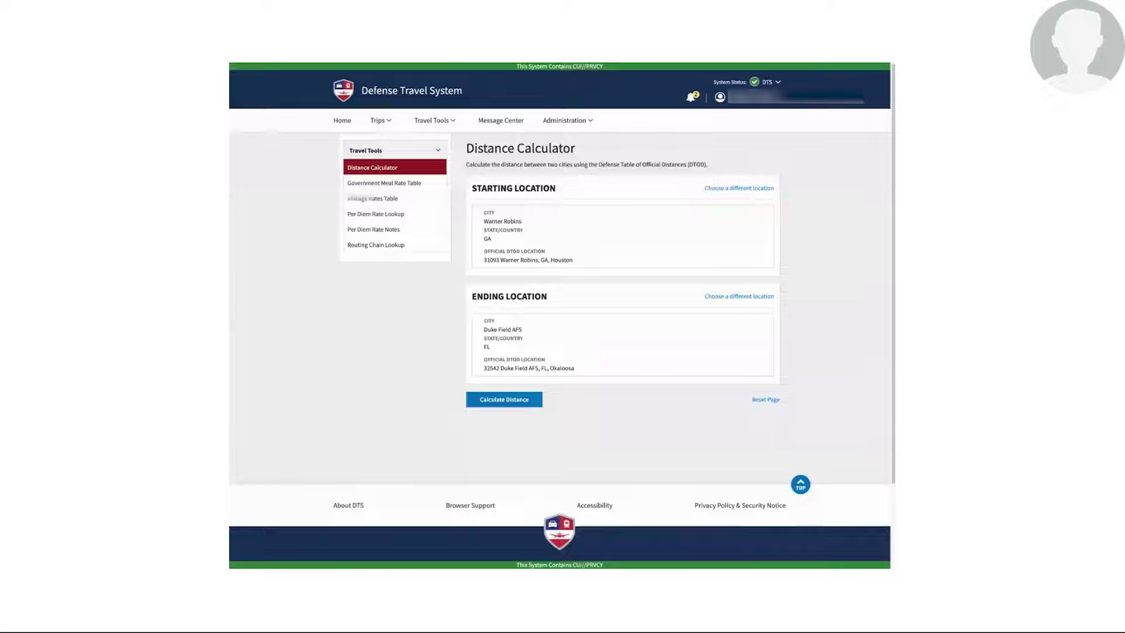
left_click(505, 401)
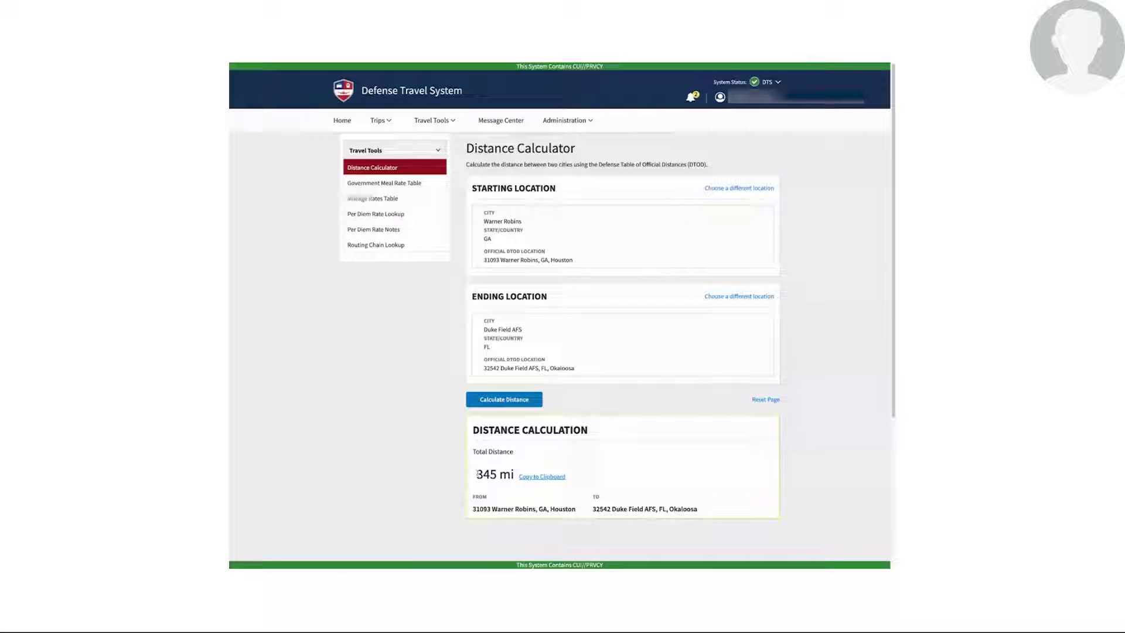
Add a "Private Vehicle - GOV Auth & Avail" mileage expense of 345 miles for 11/03/2023 with Personal reimbursement
left_click_drag(477, 474, 513, 474)
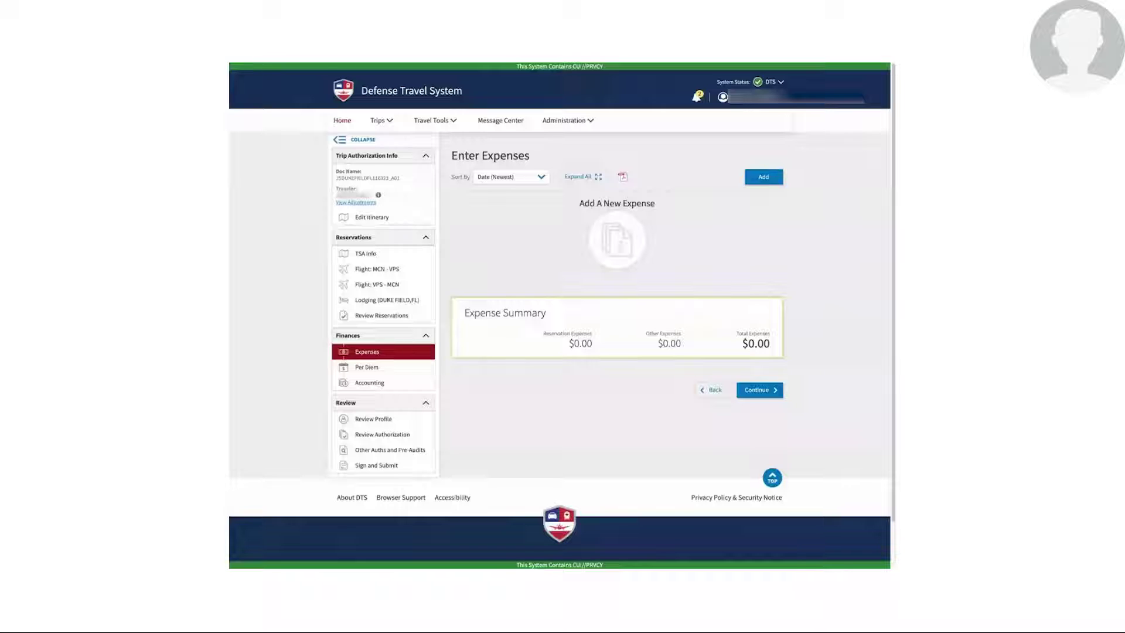
left_click(764, 178)
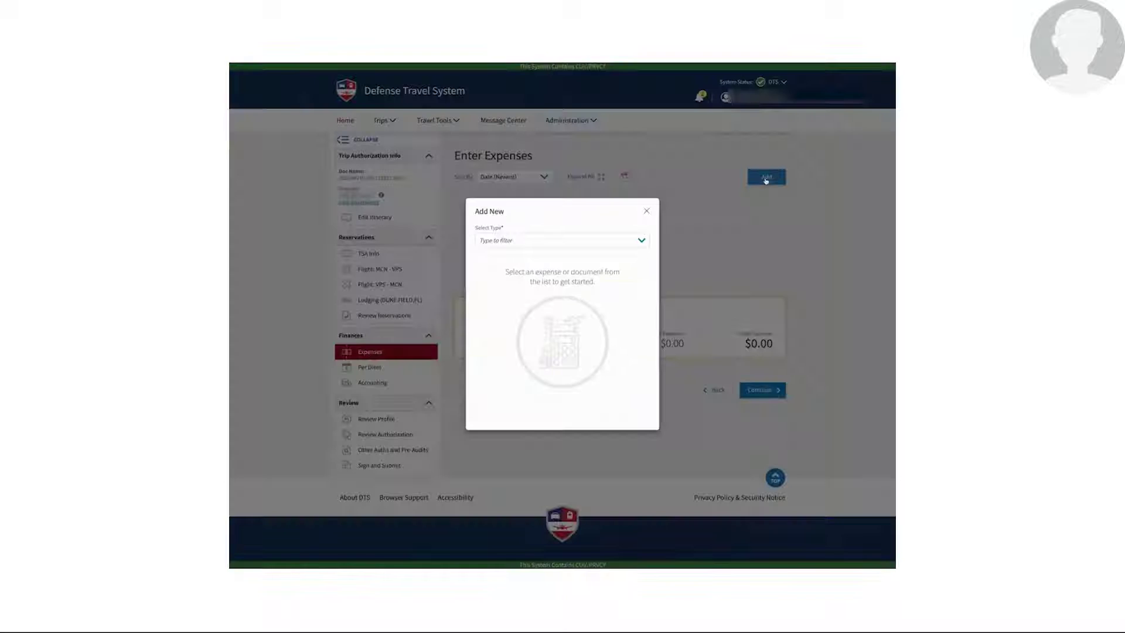
left_click(552, 243)
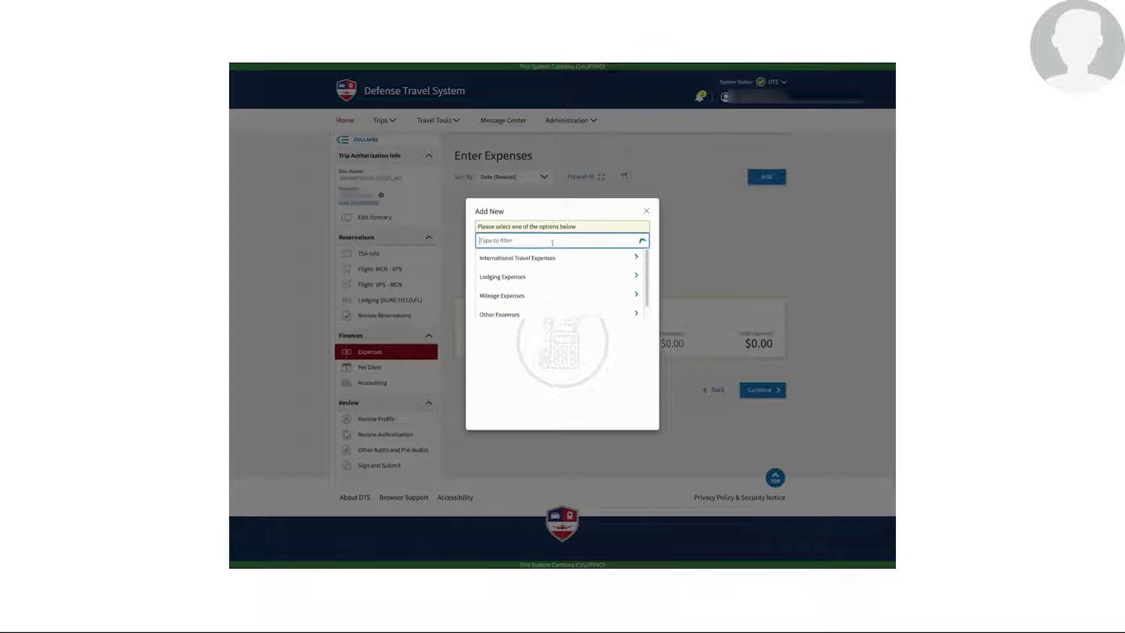
left_click(509, 297)
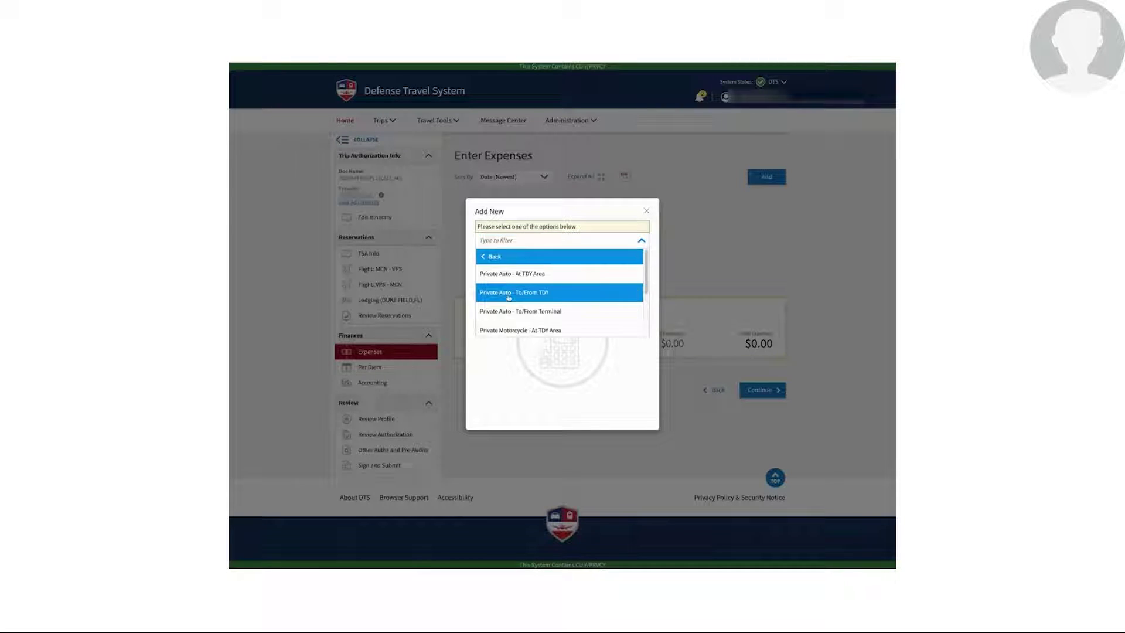
scroll(647, 281, "down", 3)
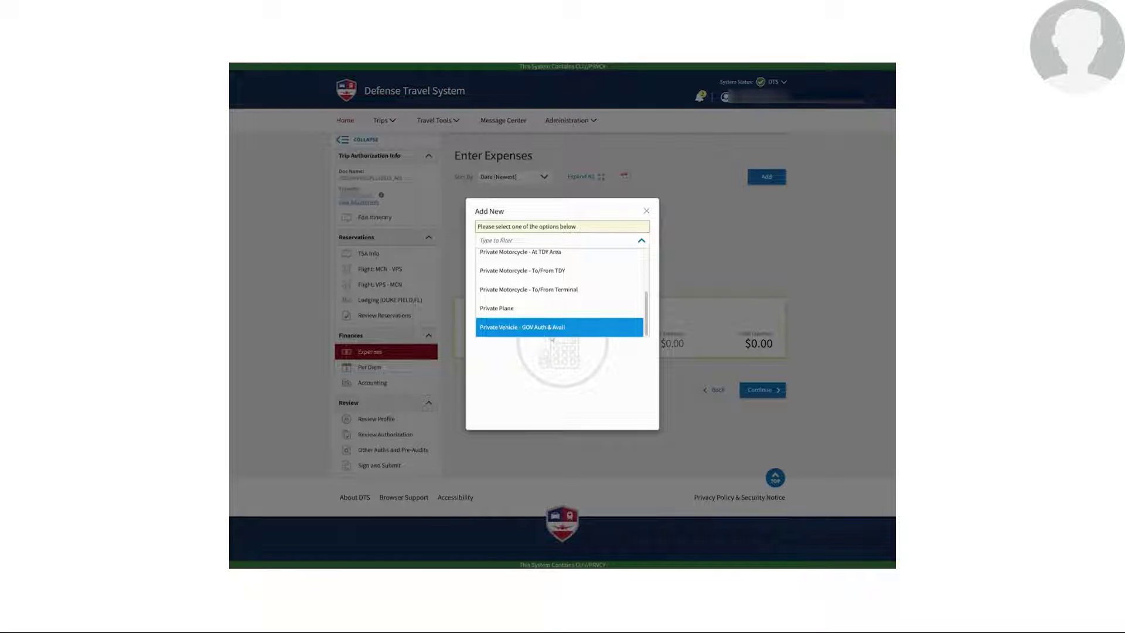
left_click(532, 328)
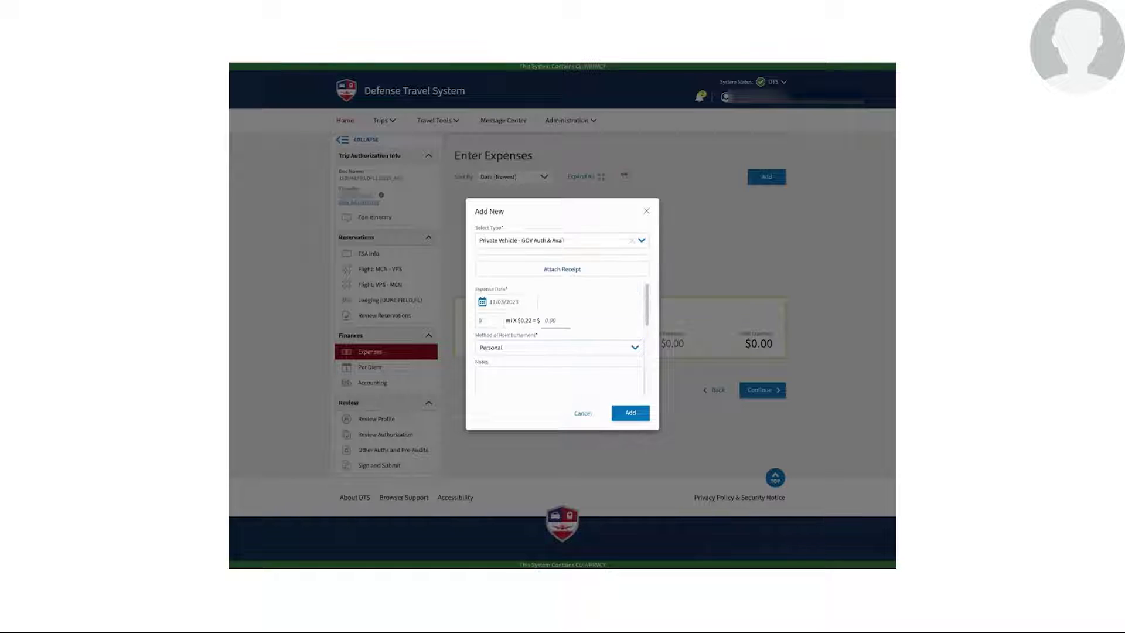
left_click(495, 322)
type("345")
left_click(631, 414)
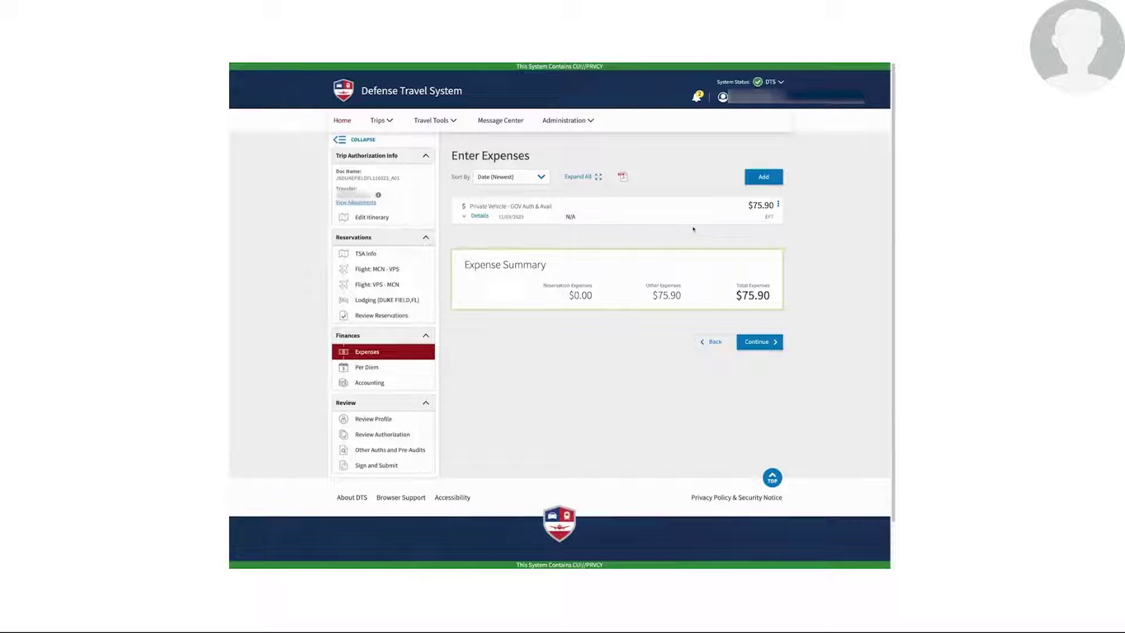
Add a second "Private Vehicle - GOV Auth & Avail" mileage expense of 345 miles dated 11/05/2023
left_click(763, 178)
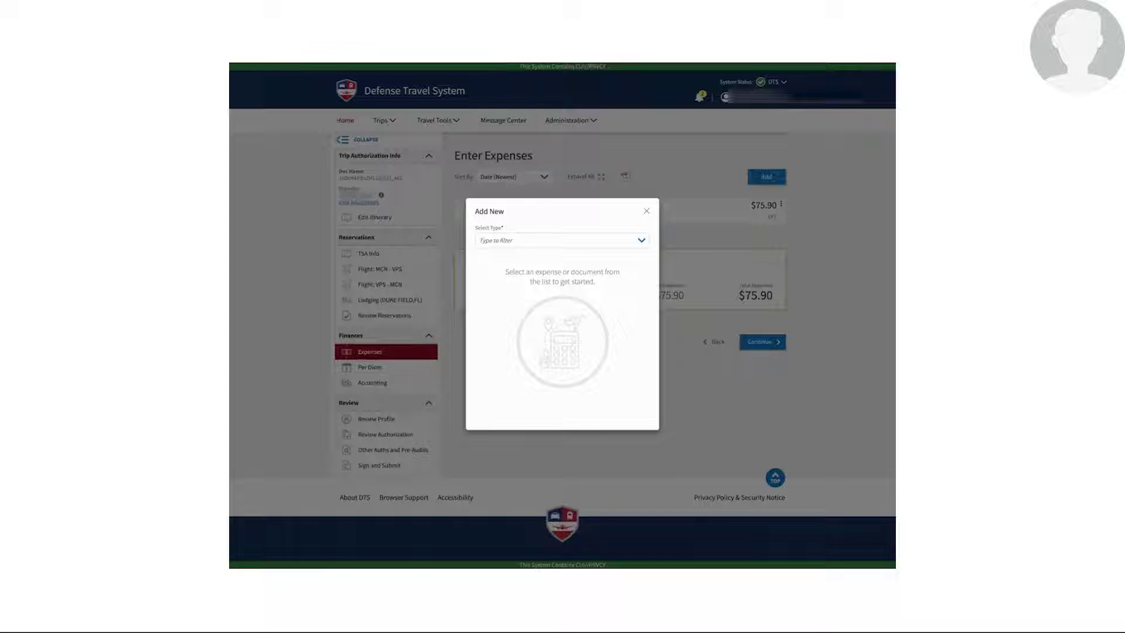
left_click(523, 244)
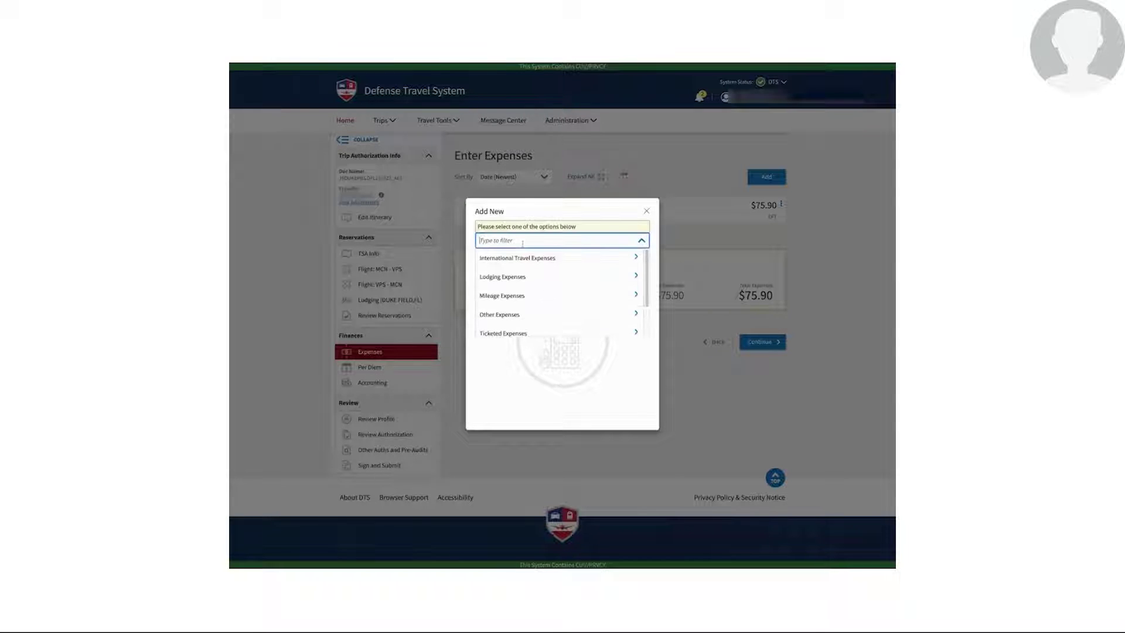
left_click(509, 296)
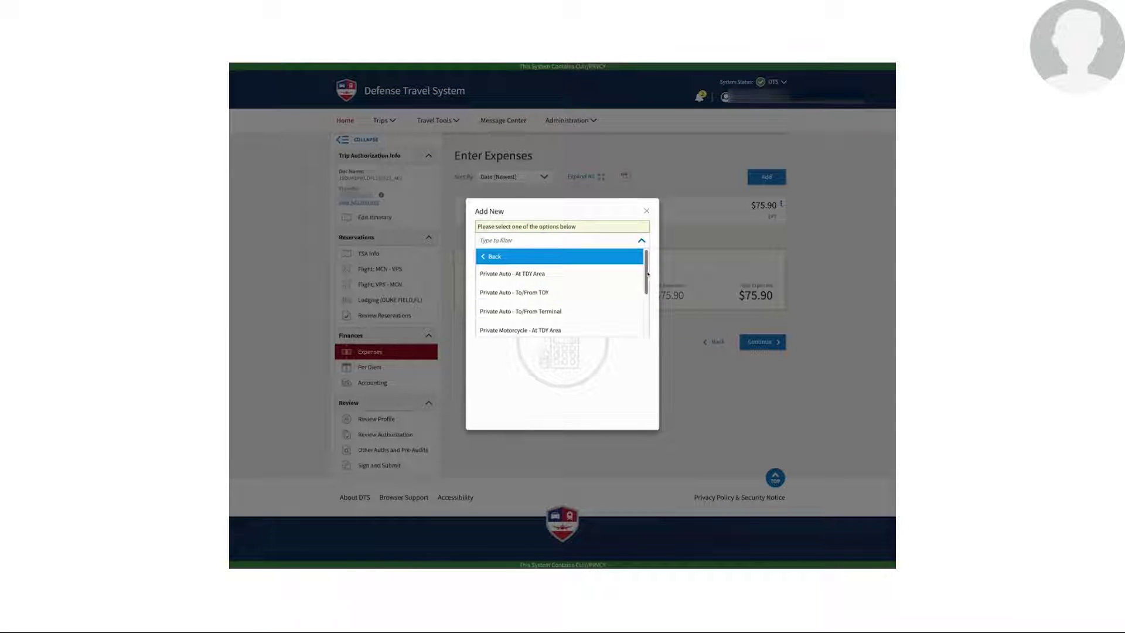
scroll(552, 329, "down", 3)
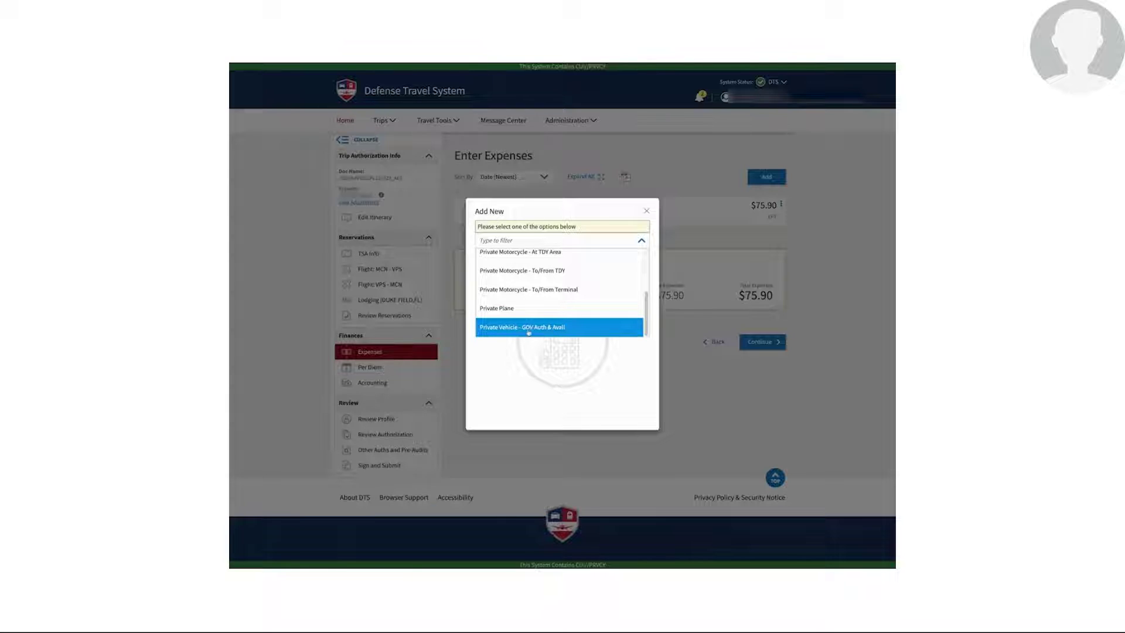
left_click(517, 329)
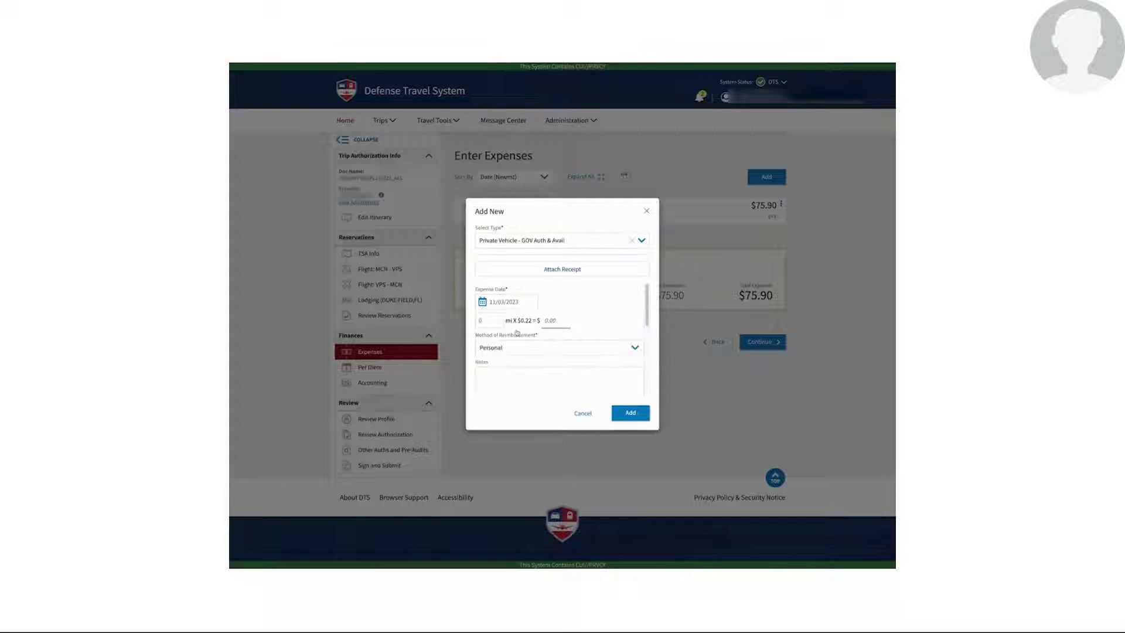
left_click(499, 302)
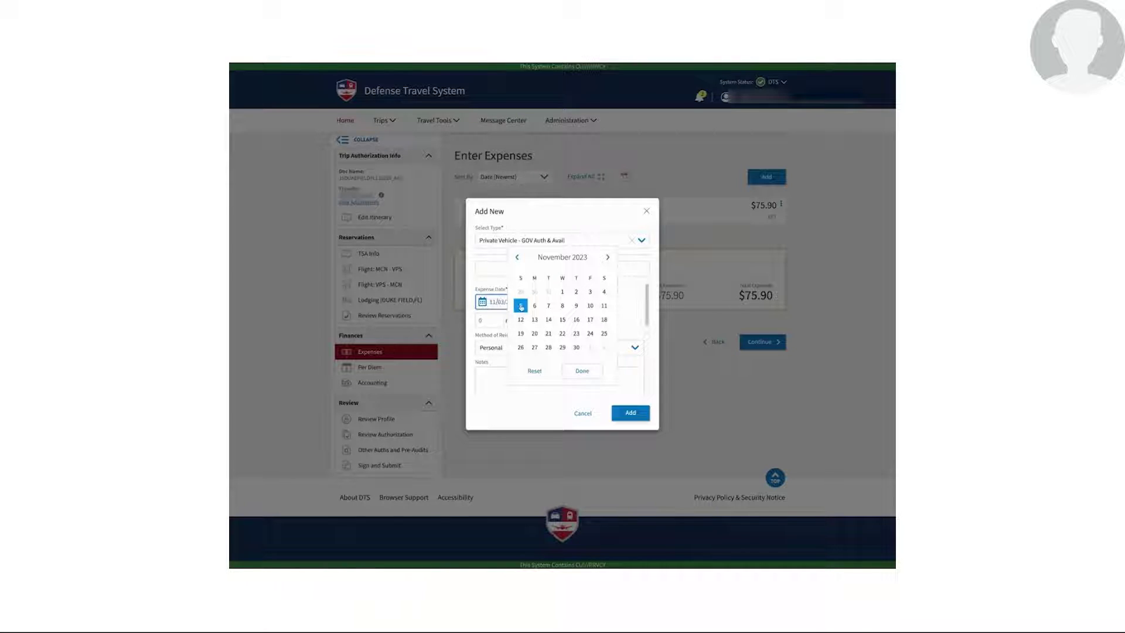
left_click(521, 306)
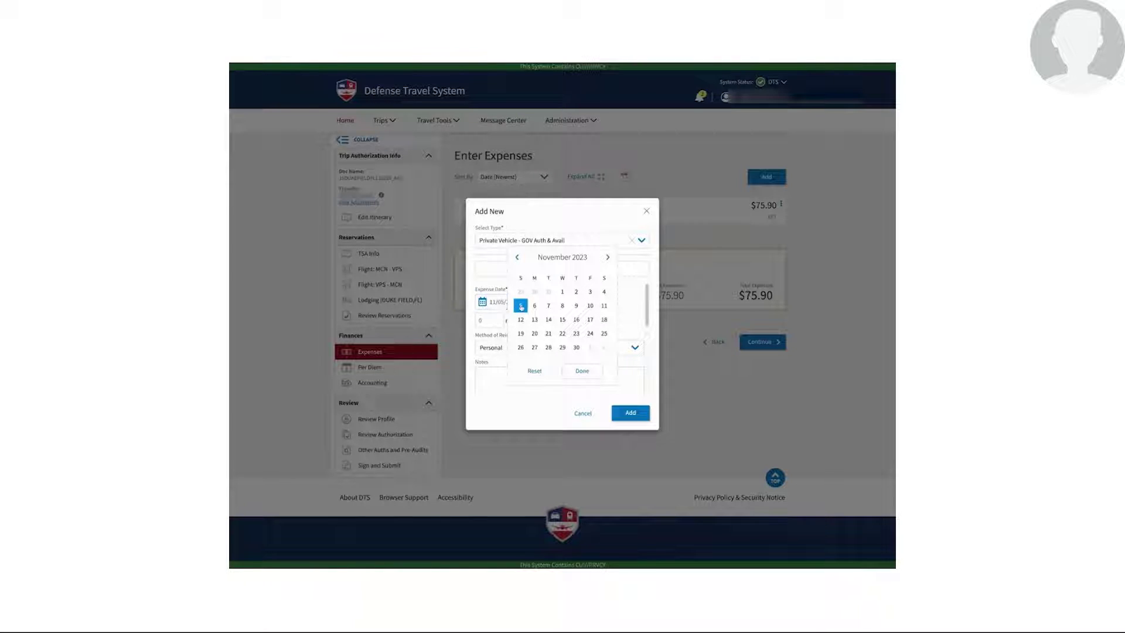
left_click(575, 369)
left_click(488, 322)
type("345")
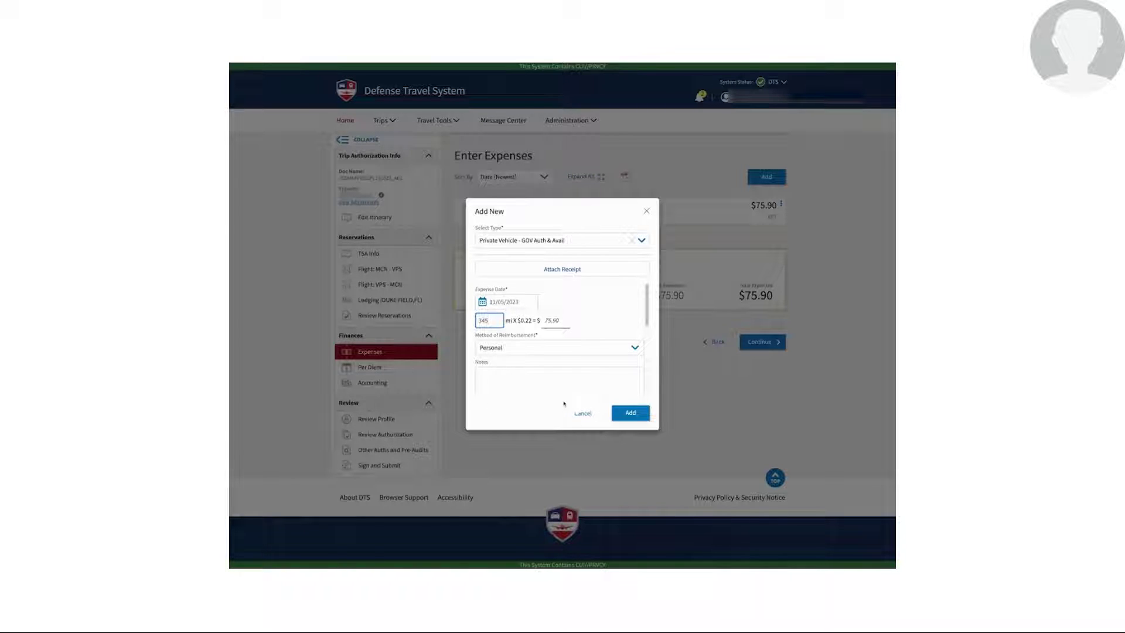
left_click(630, 413)
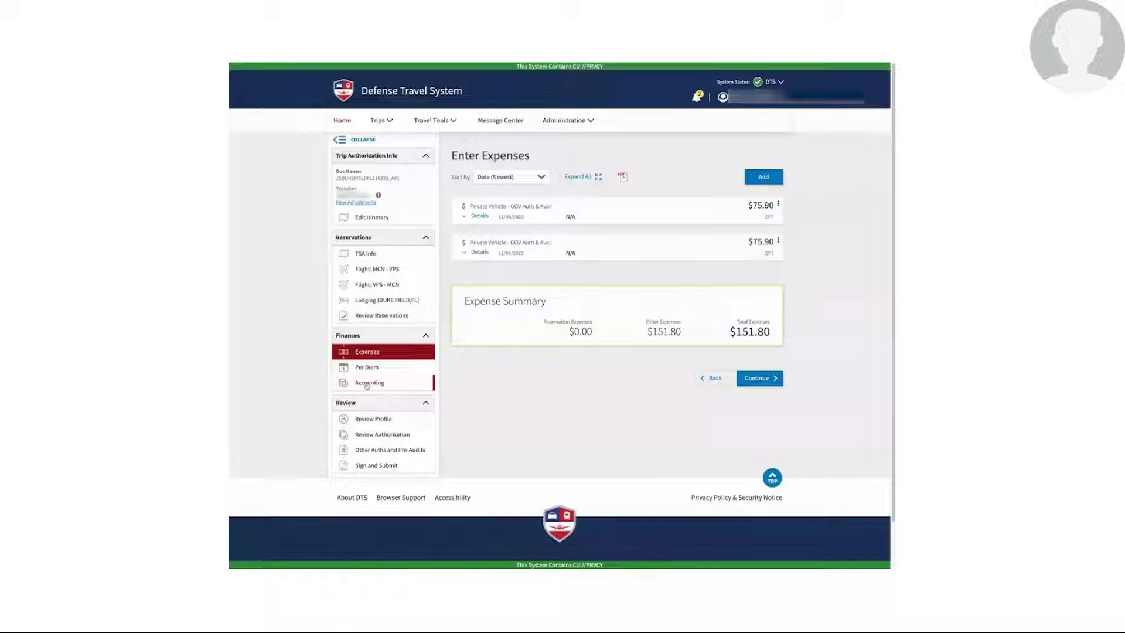
Add the organization's line of accounting "24 IDT ENL IH" to the authorization
left_click(425, 388)
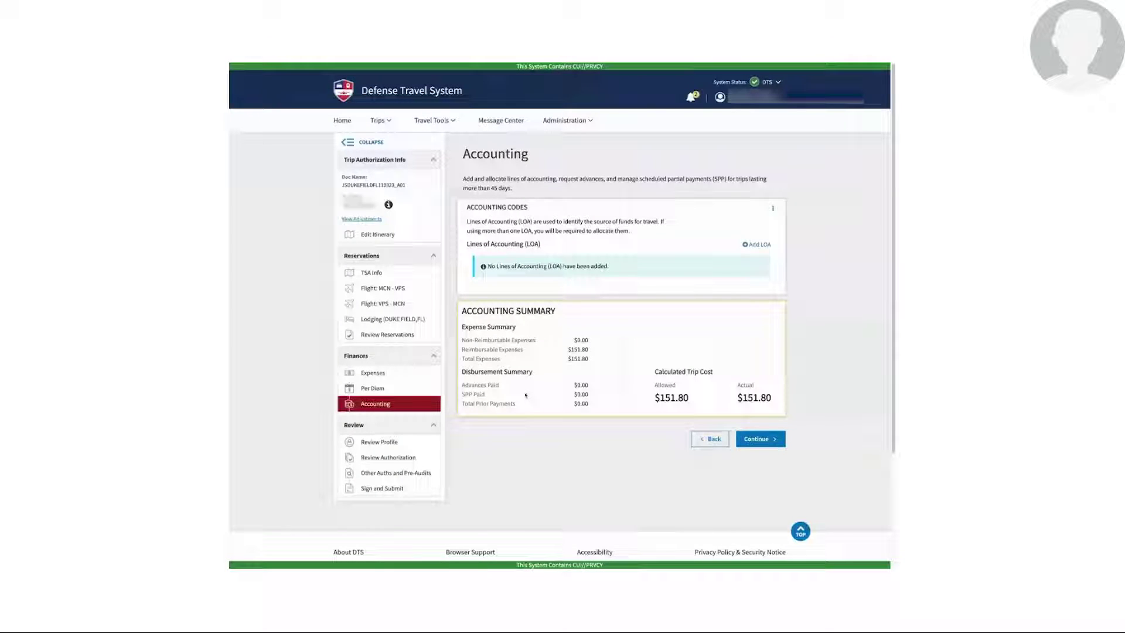
left_click(757, 245)
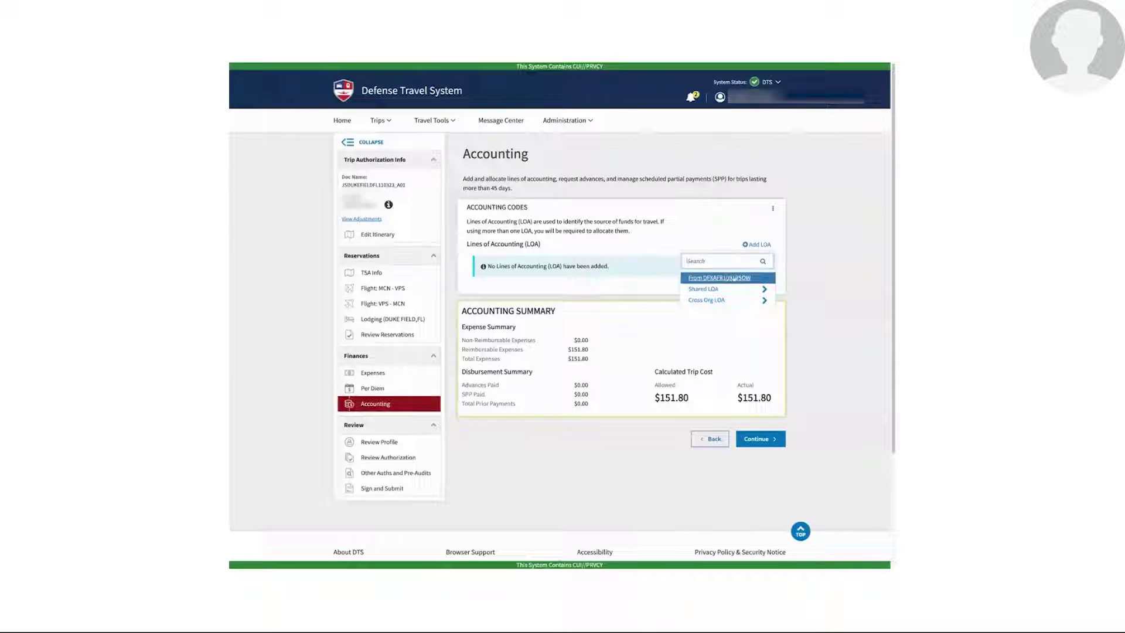
left_click(734, 279)
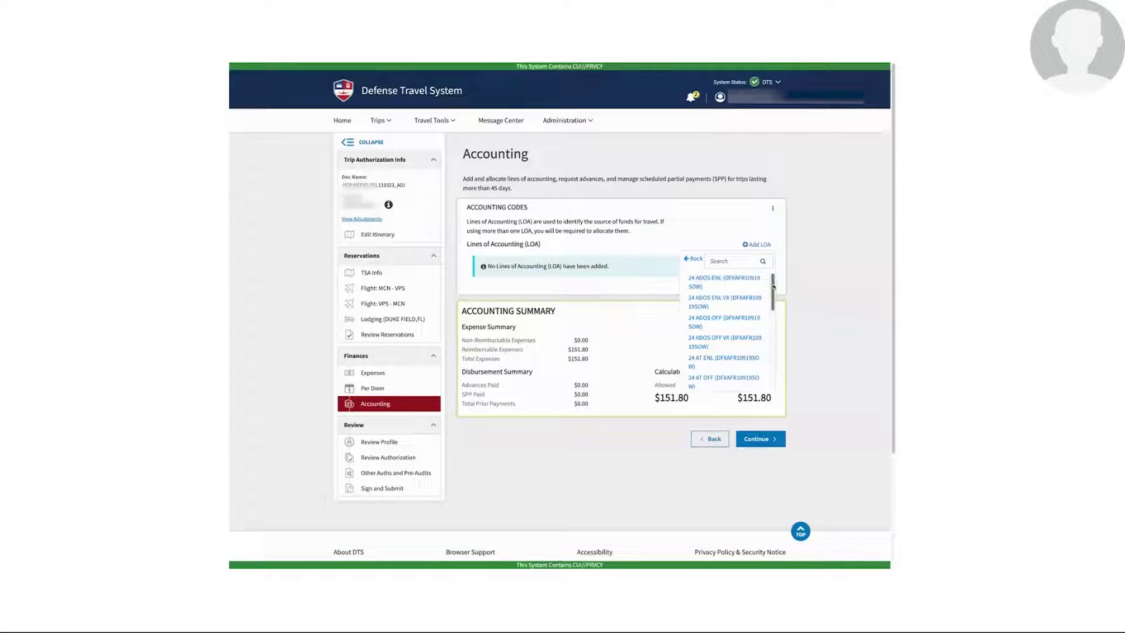
left_click_drag(773, 286, 773, 337)
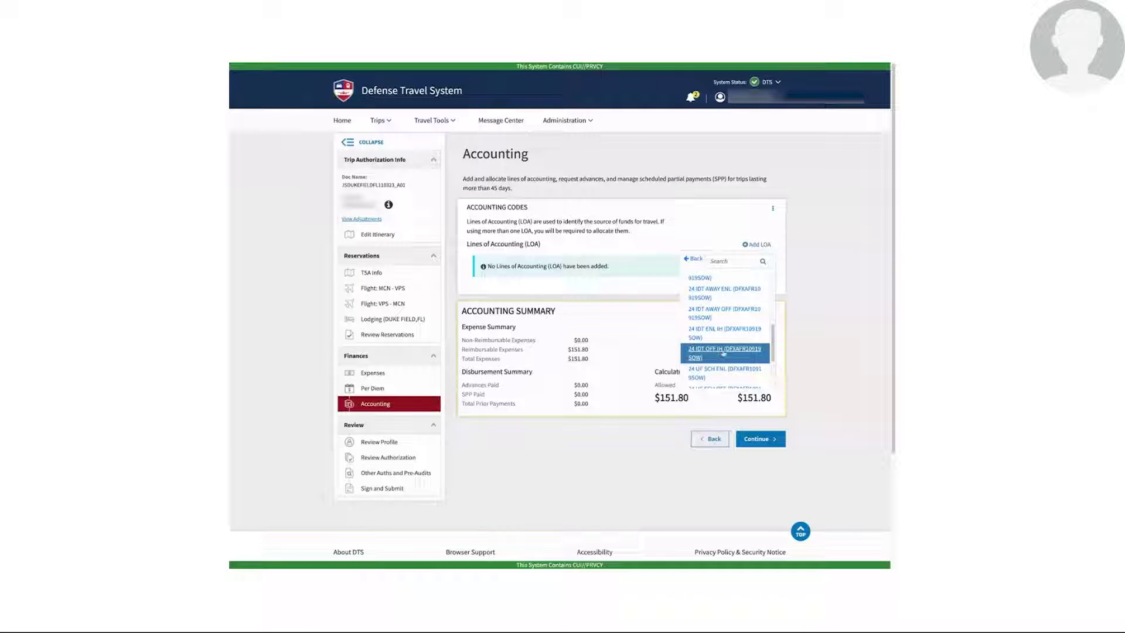
left_click(715, 333)
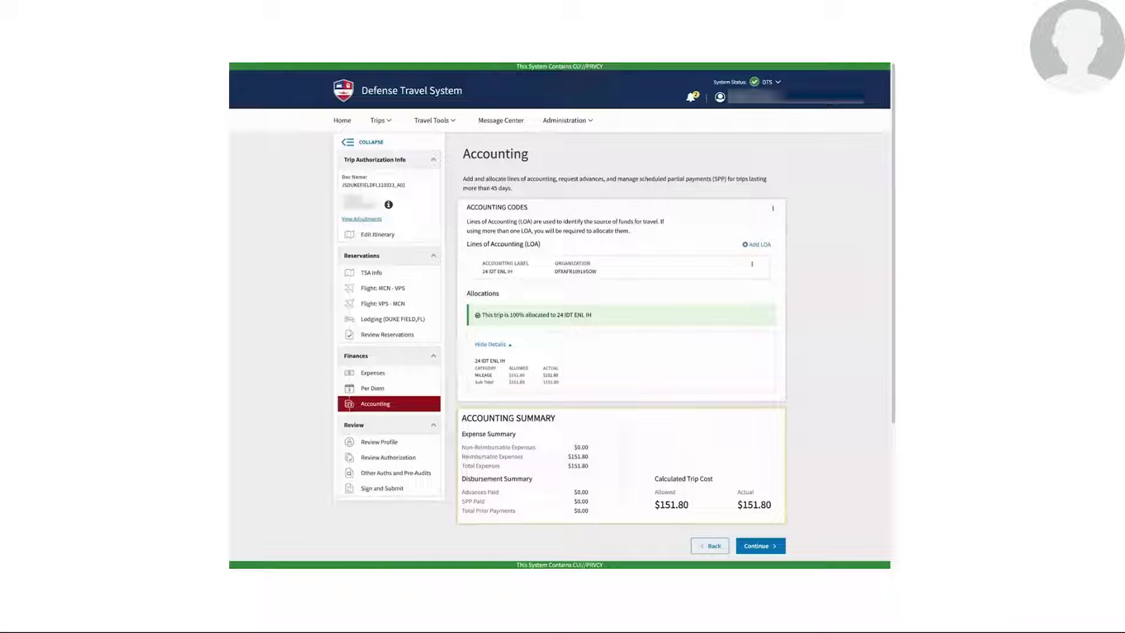
Open Other Auths and Pre-Audits and add reason code "L5 - Military Lodging" to the AVAIL DOD LDG NOT USED pre-audit
left_click(393, 477)
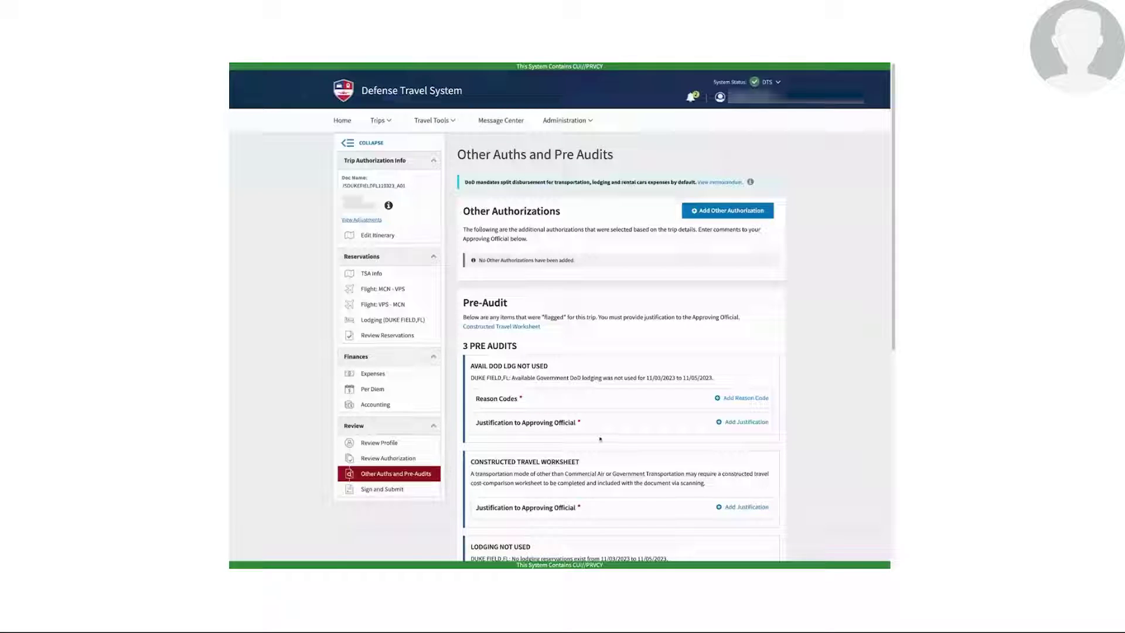
left_click_drag(894, 218, 895, 317)
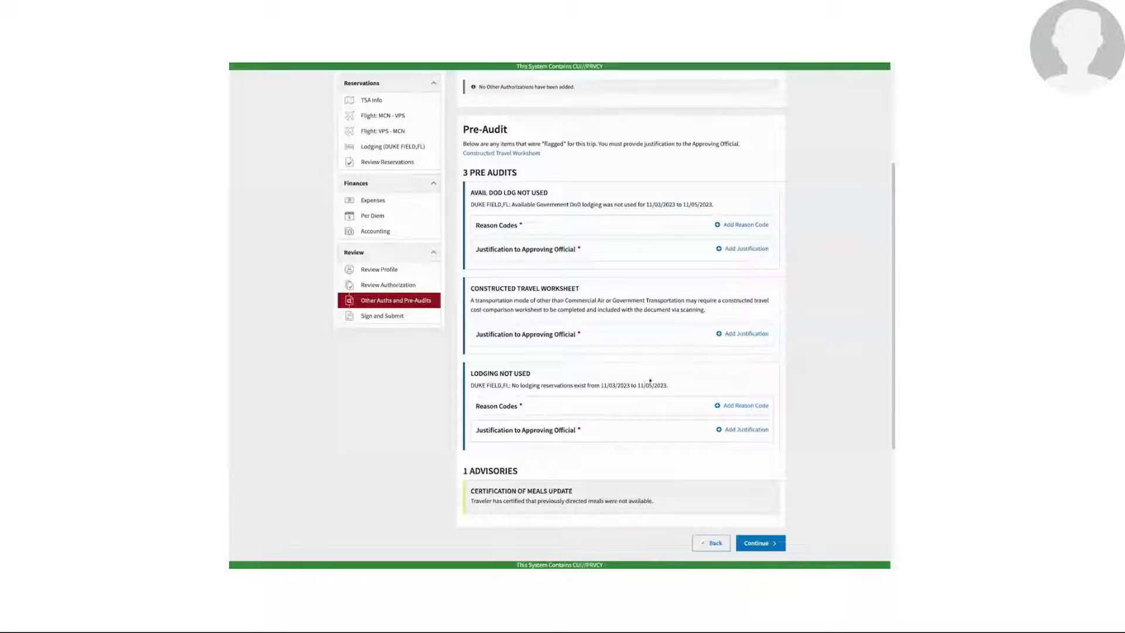
left_click(747, 228)
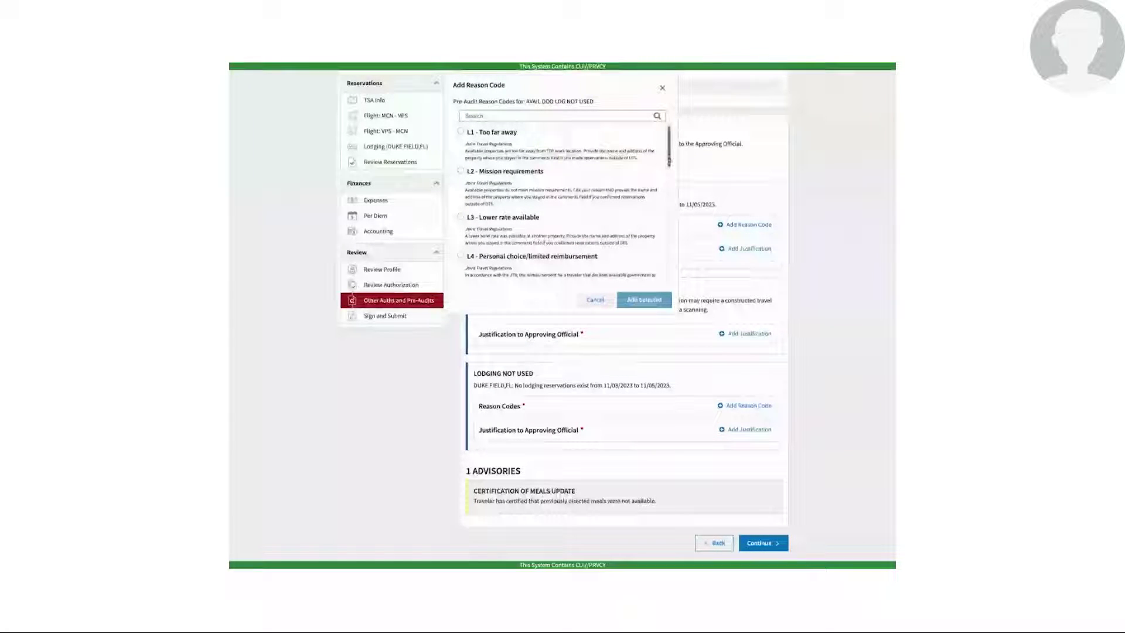
scroll(505, 200, "down", 4)
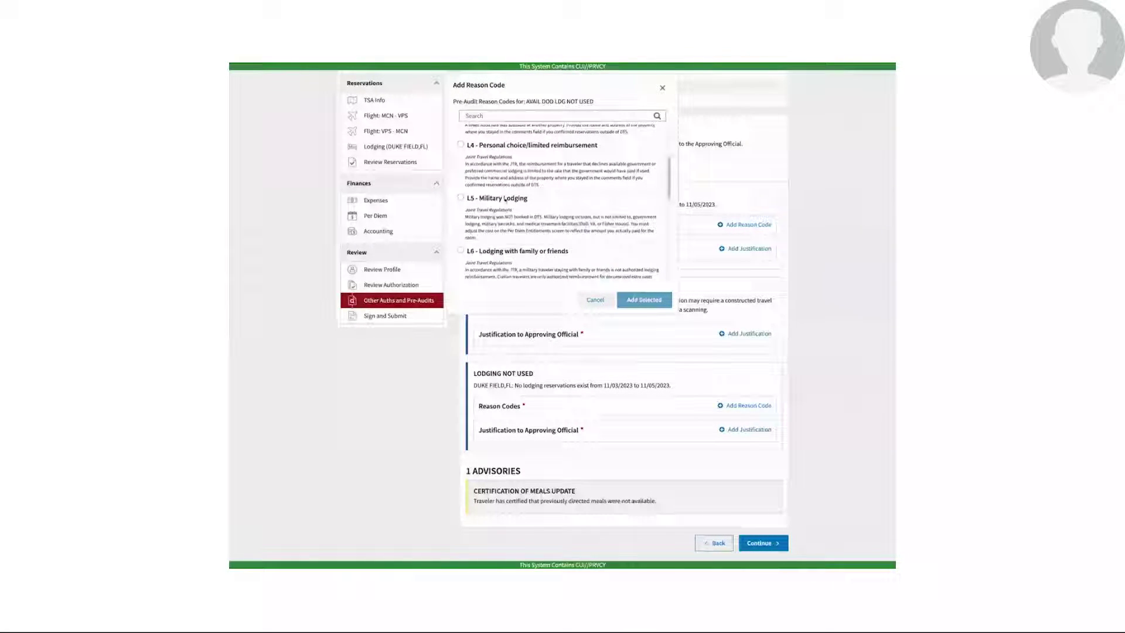
left_click(505, 199)
left_click(652, 300)
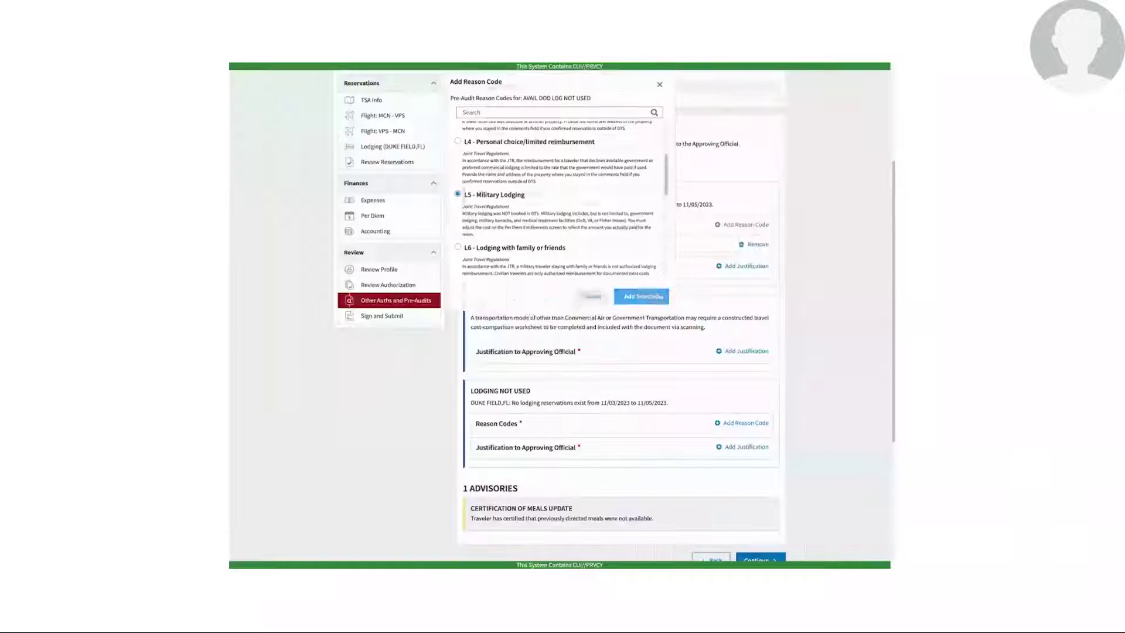
Save the justification "Lodging Paid by Base" for the AVAIL DOD LDG NOT USED pre-audit
left_click(746, 266)
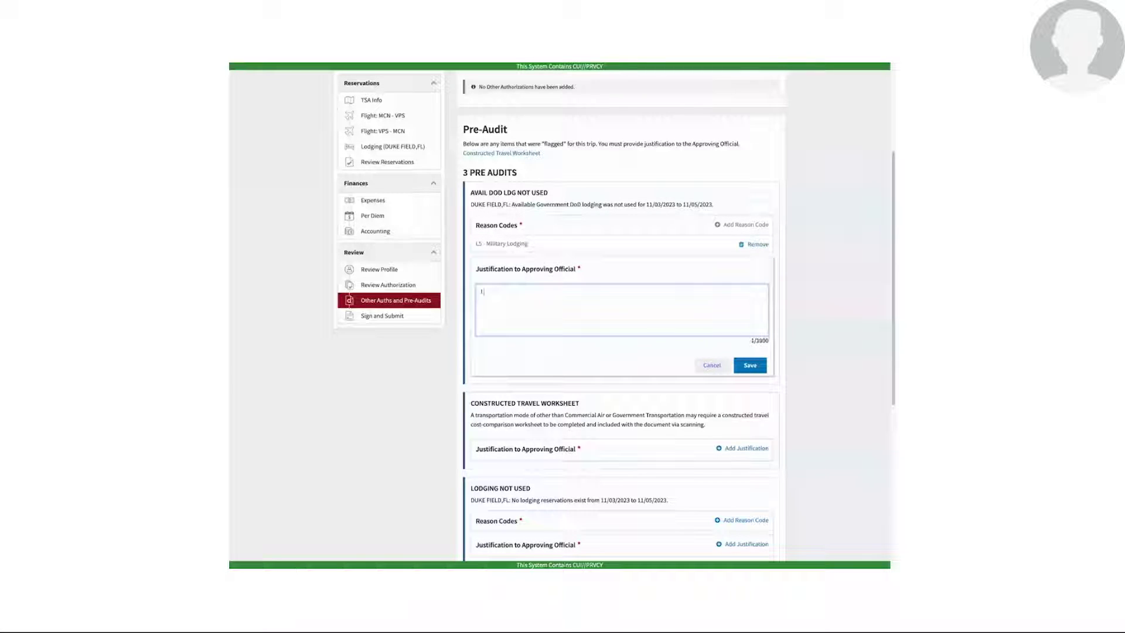
type("odging Paid by Base")
left_click_drag(560, 290, 480, 292)
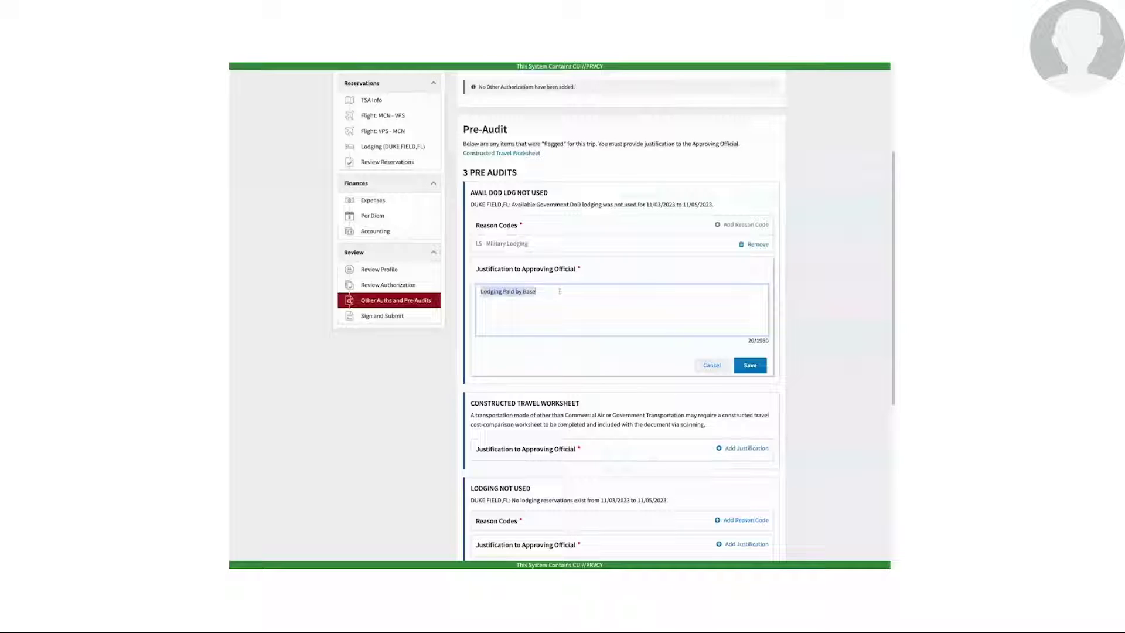
left_click(747, 366)
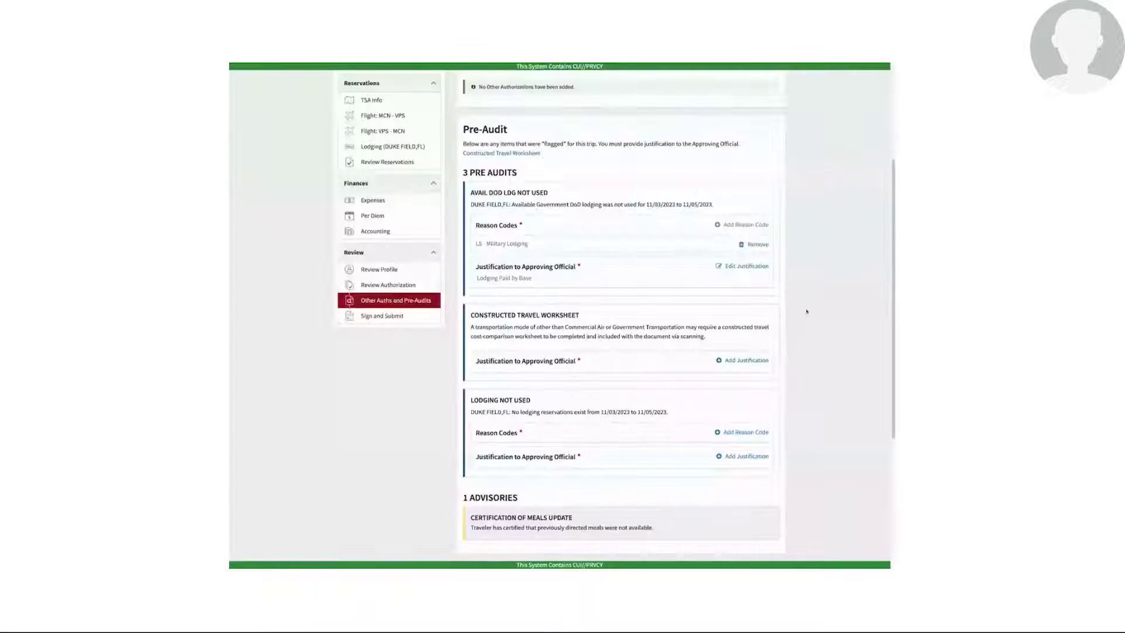
Give the LODGING NOT USED pre-audit reason code "L5 - Military Lodging" and the justification "Lodging Paid by Base"
scroll(779, 340, "down", 1)
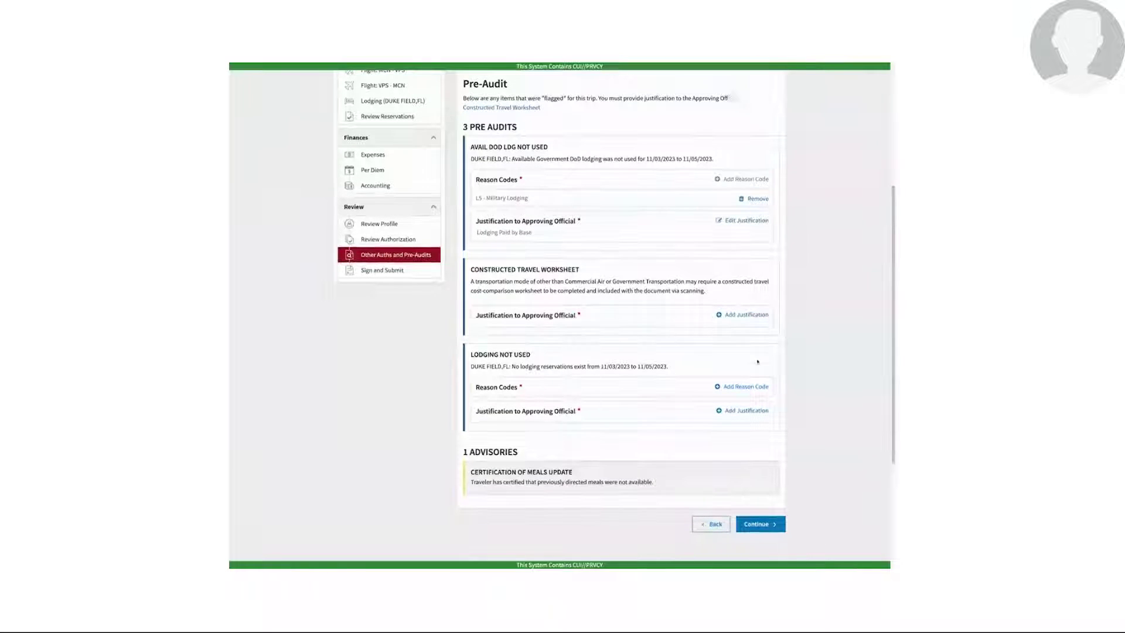
left_click(744, 387)
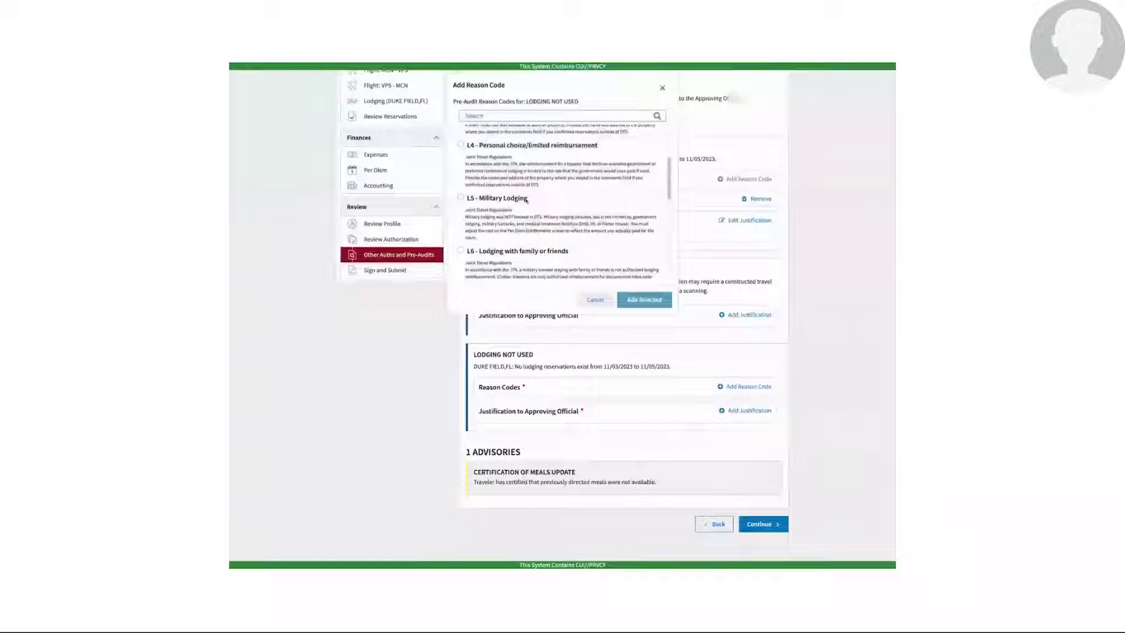
left_click(527, 198)
left_click(644, 300)
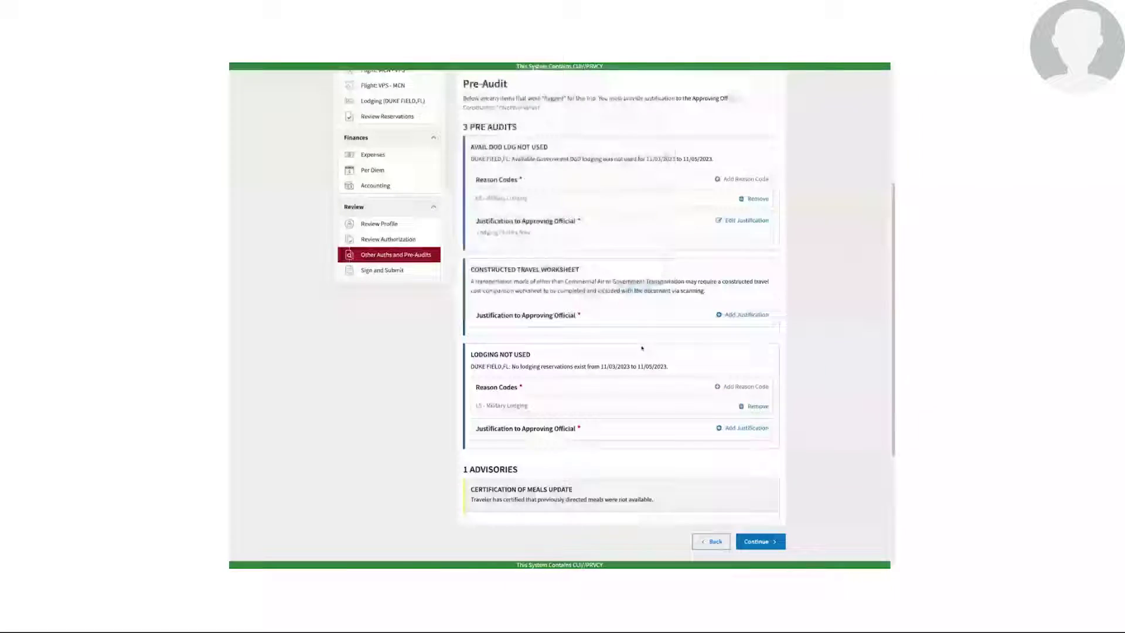
left_click(728, 429)
type("Lod")
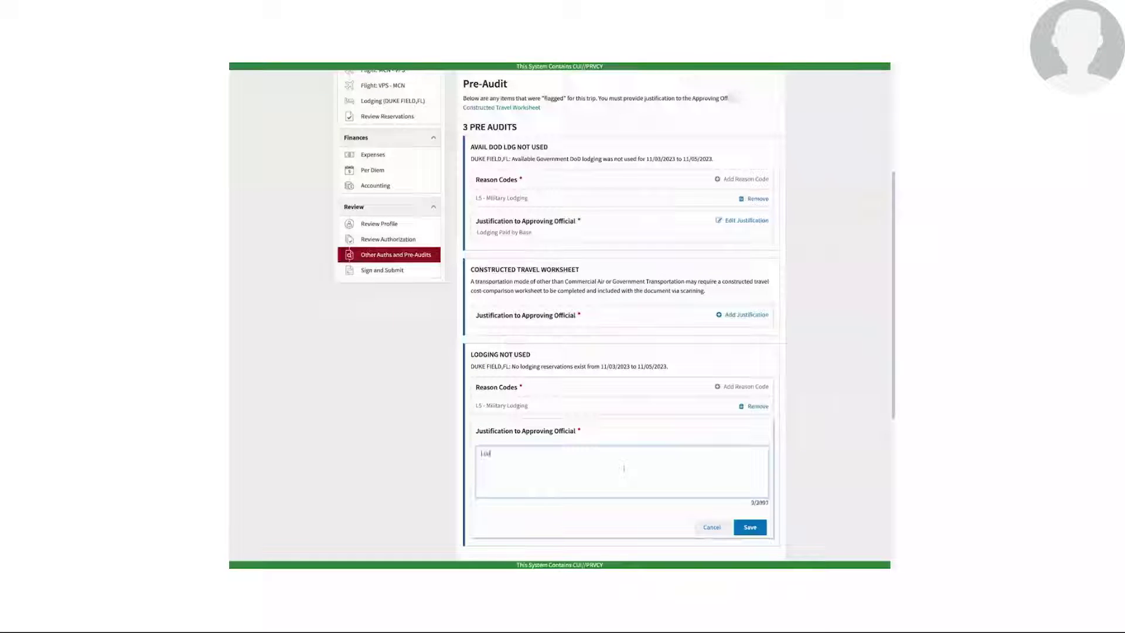
type("ging Paid by Base")
left_click(761, 527)
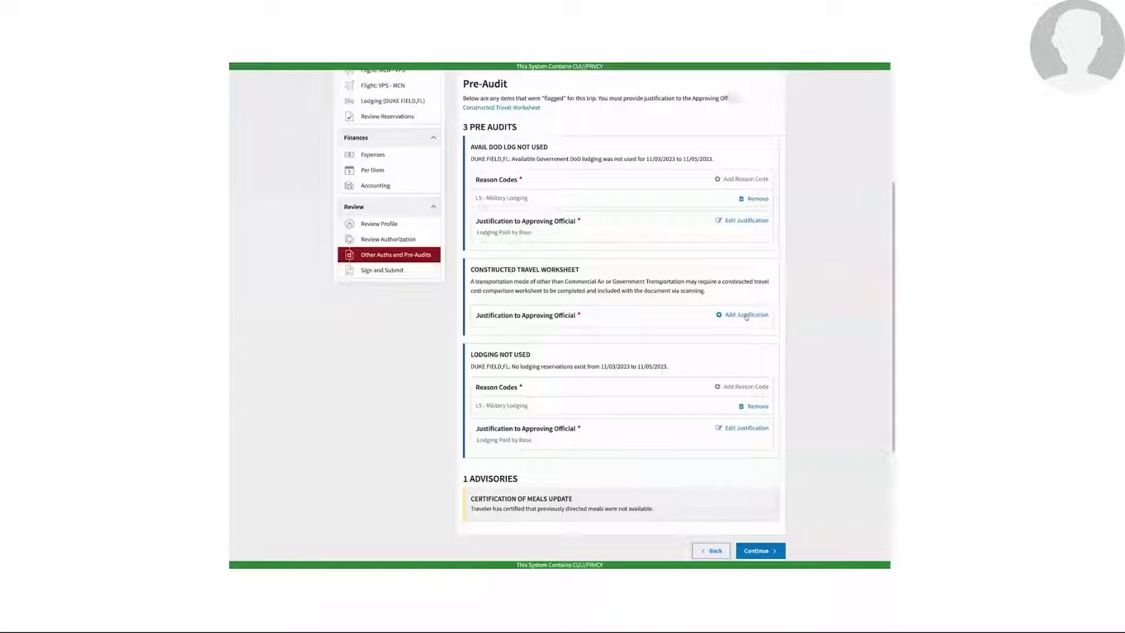
Save the justification "Traveling less than 400 miles, CTW not required." for the CONSTRUCTED TRAVEL WORKSHEET pre-audit
left_click(746, 315)
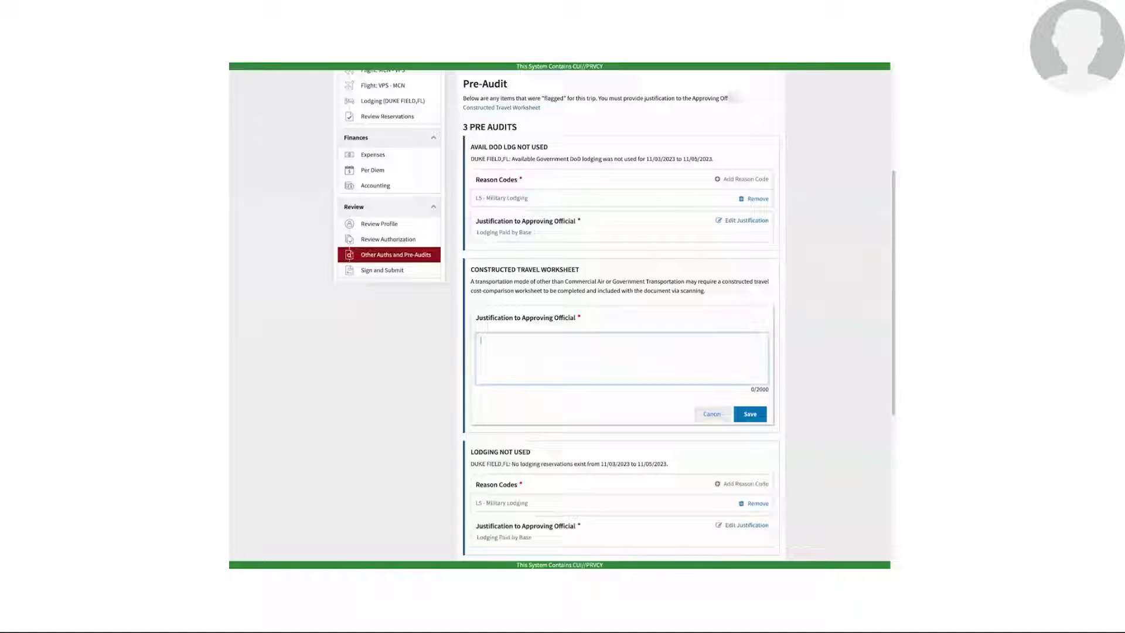
left_click(610, 335)
type("Taa")
type("veling ")
type("less tha")
type("n 4")
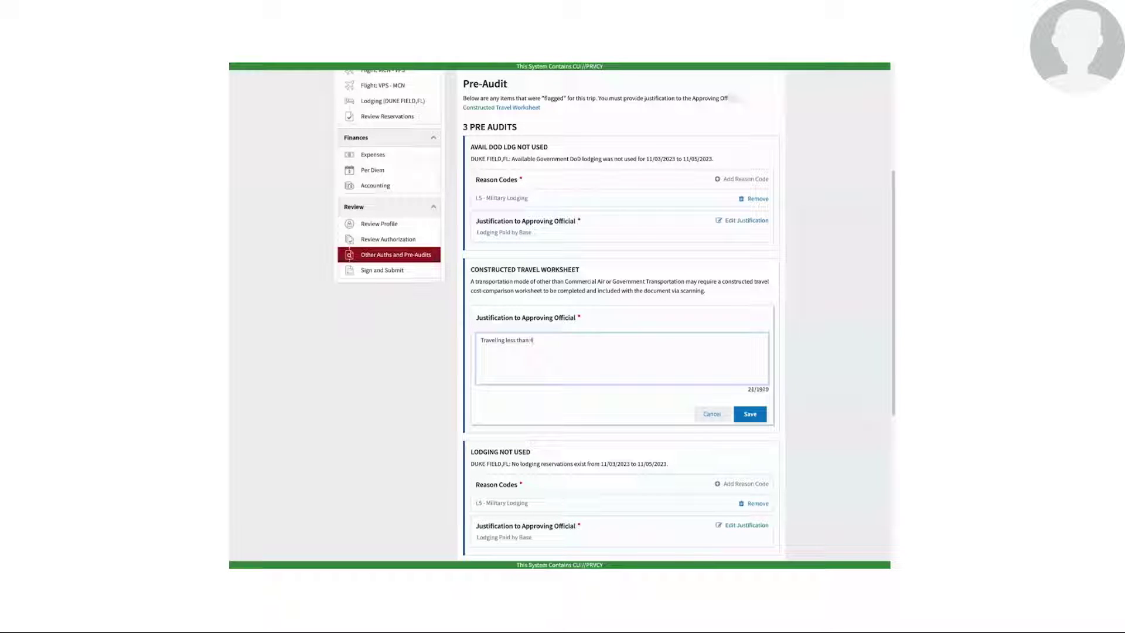
type("00 miles, CTW not required.")
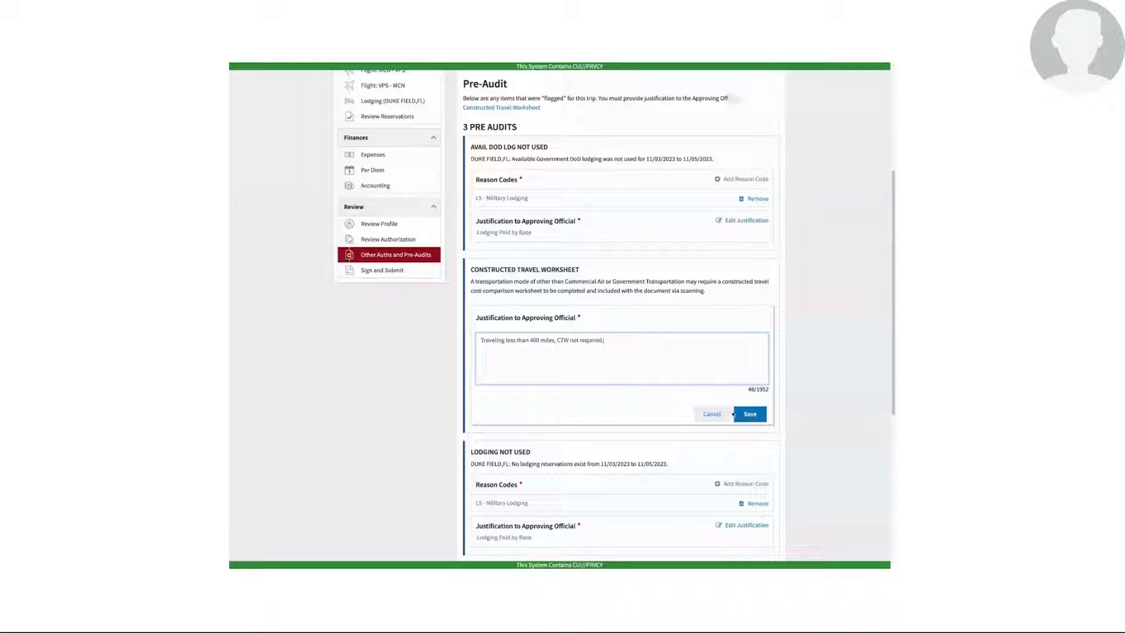
left_click(737, 415)
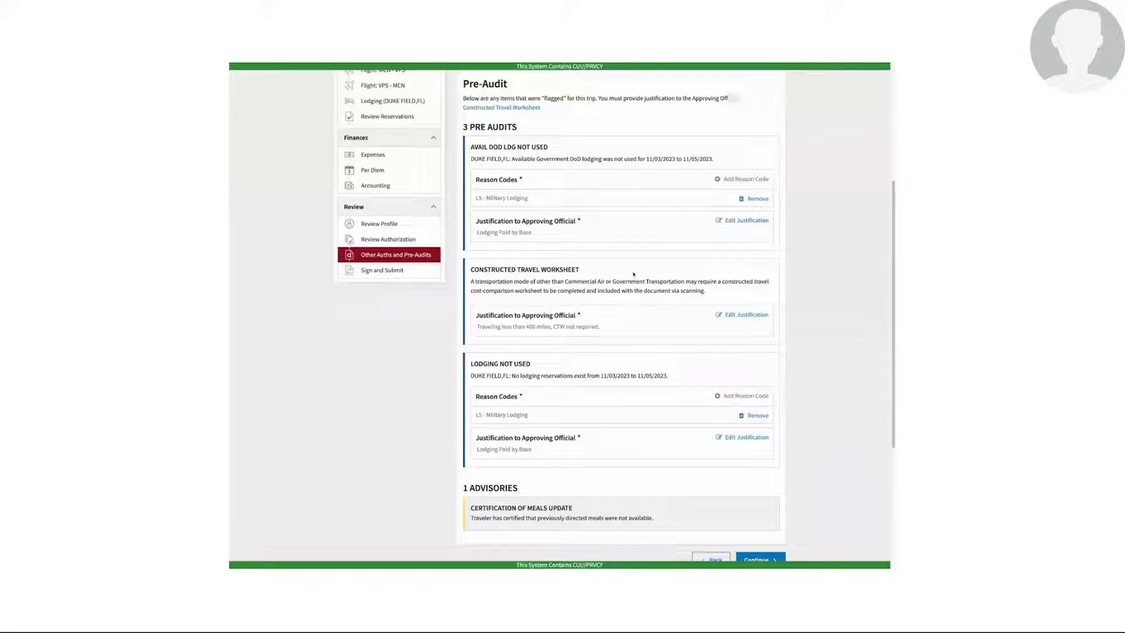
Continue from the pre-audits to the digital signature and agree to sign the authorization document
scroll(861, 293, "down", 2)
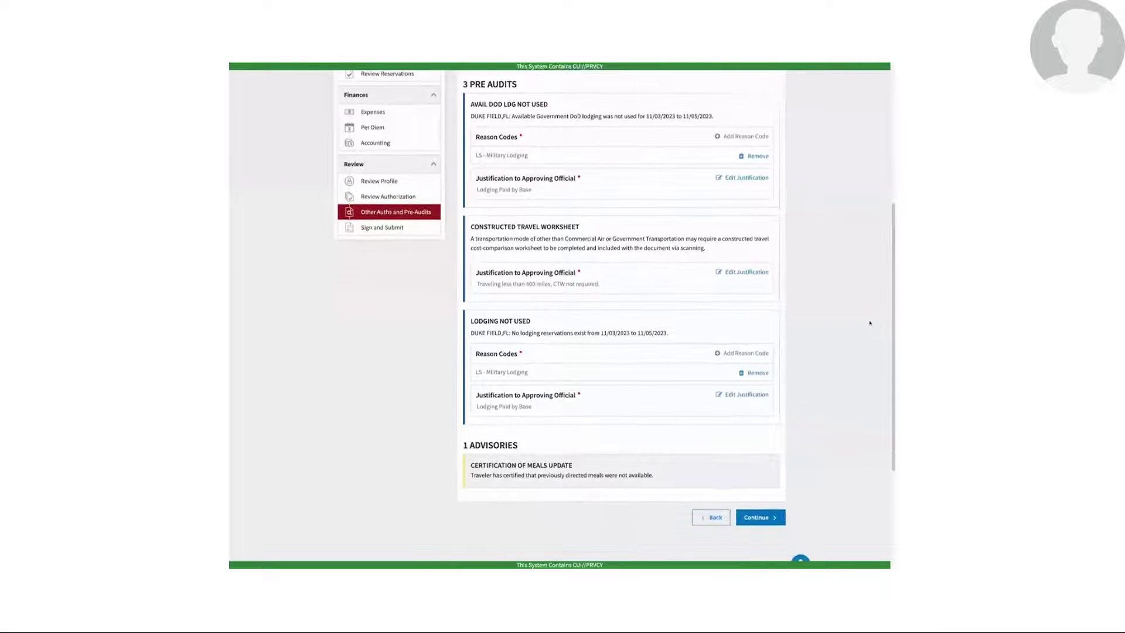
left_click(756, 518)
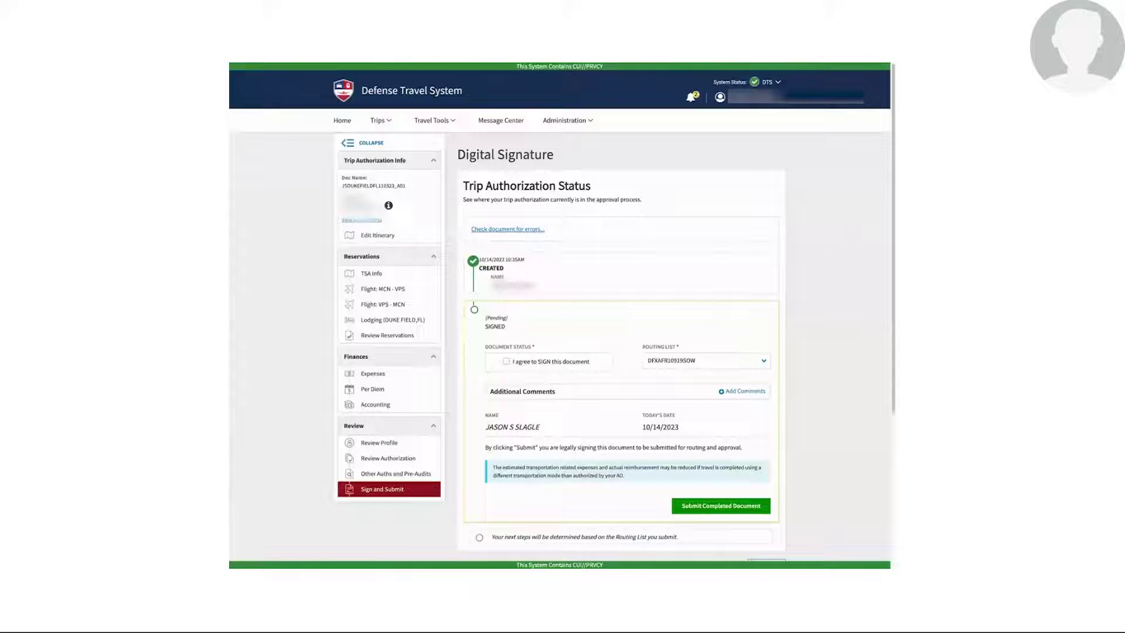
left_click(507, 363)
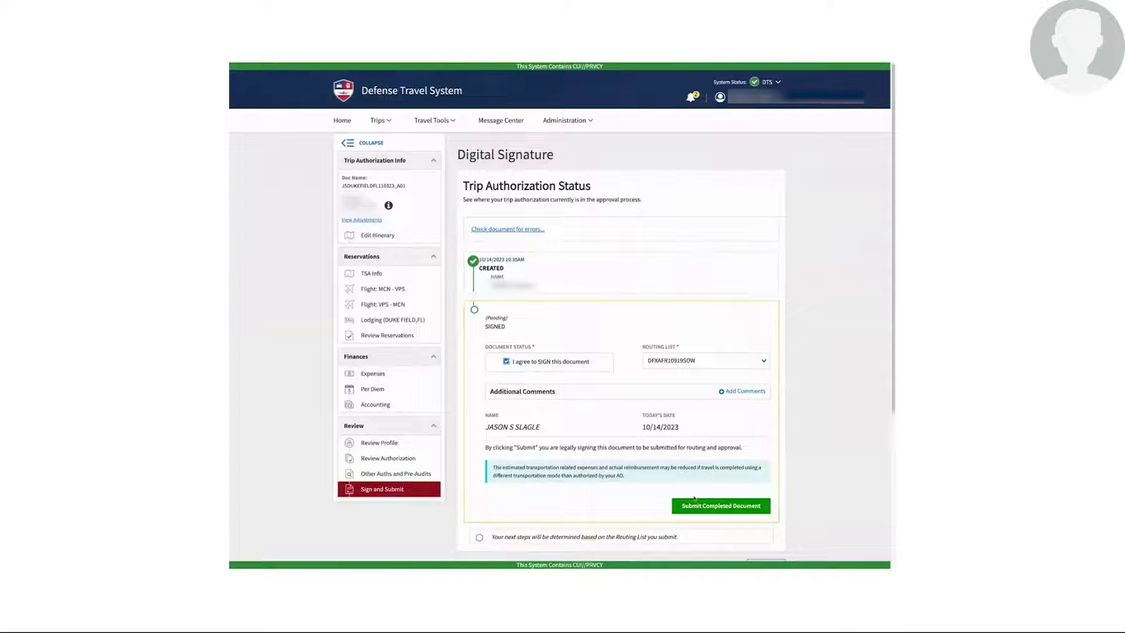